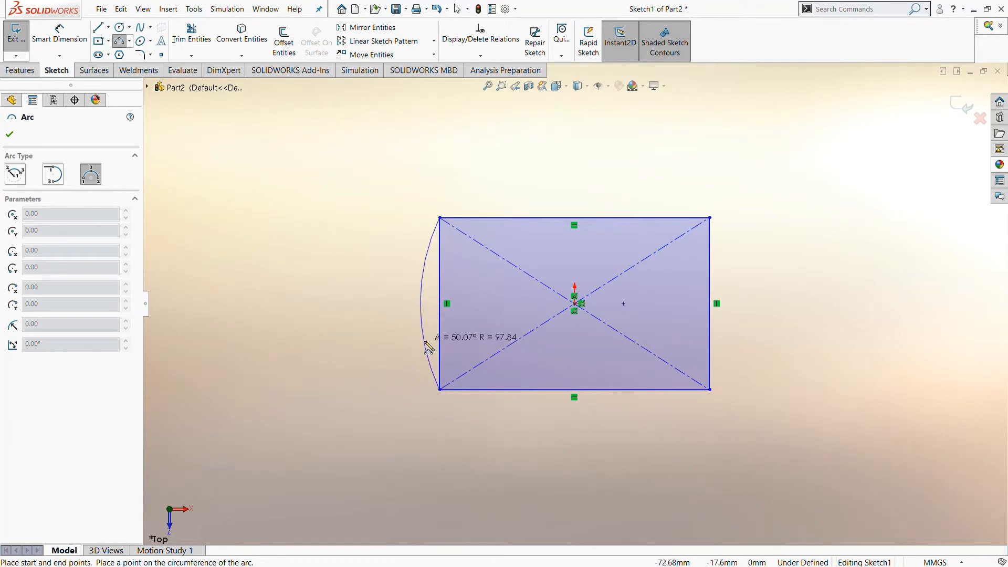
Finish the arc bulging outward from the rectangle's left side, radius about 98 mm, and draw a matching arc on the right side, radius about 93 mm
click(425, 340)
click(710, 217)
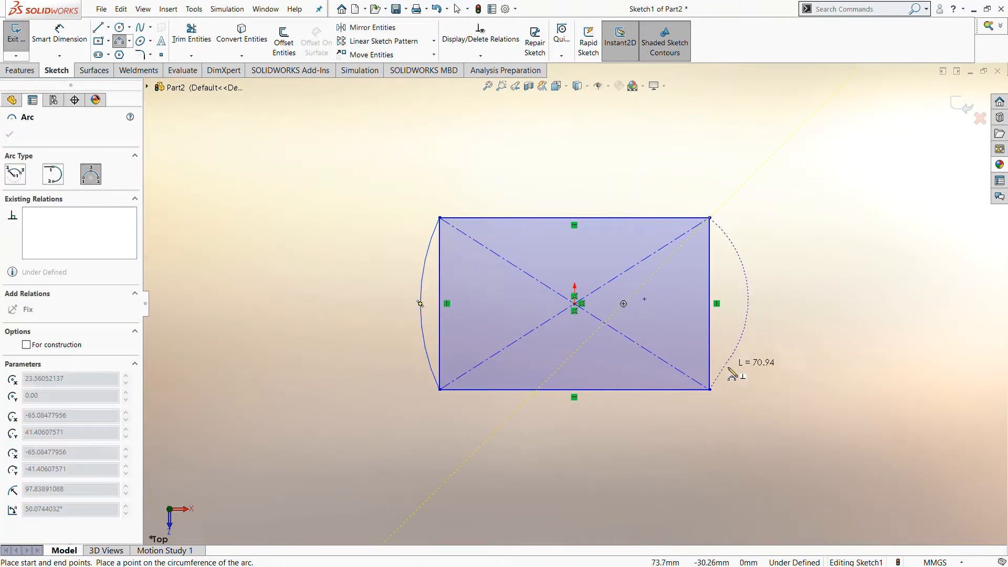
click(710, 389)
click(728, 343)
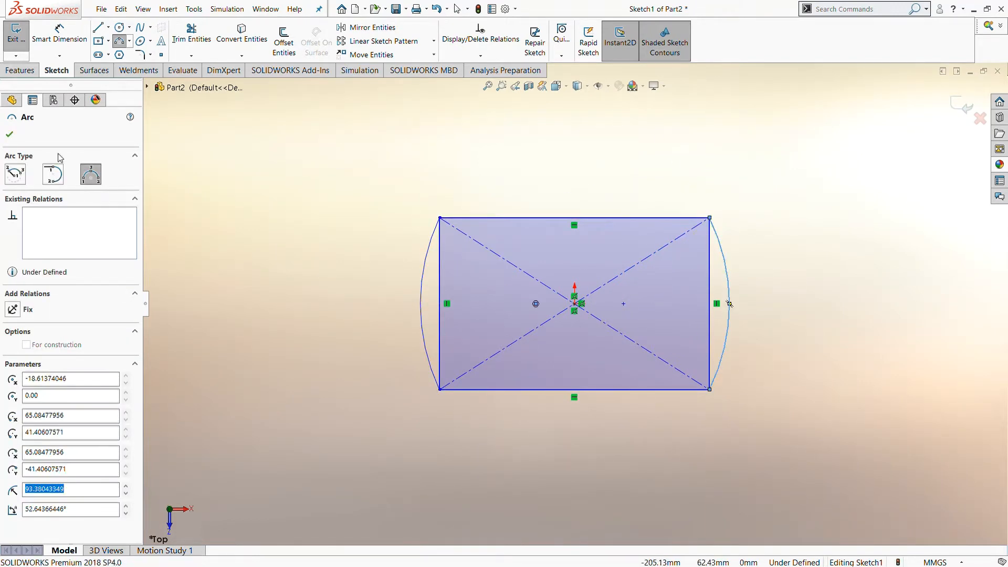
click(10, 135)
Dimension the rectangle to 120 mm wide and 70 mm high
click(59, 34)
click(504, 389)
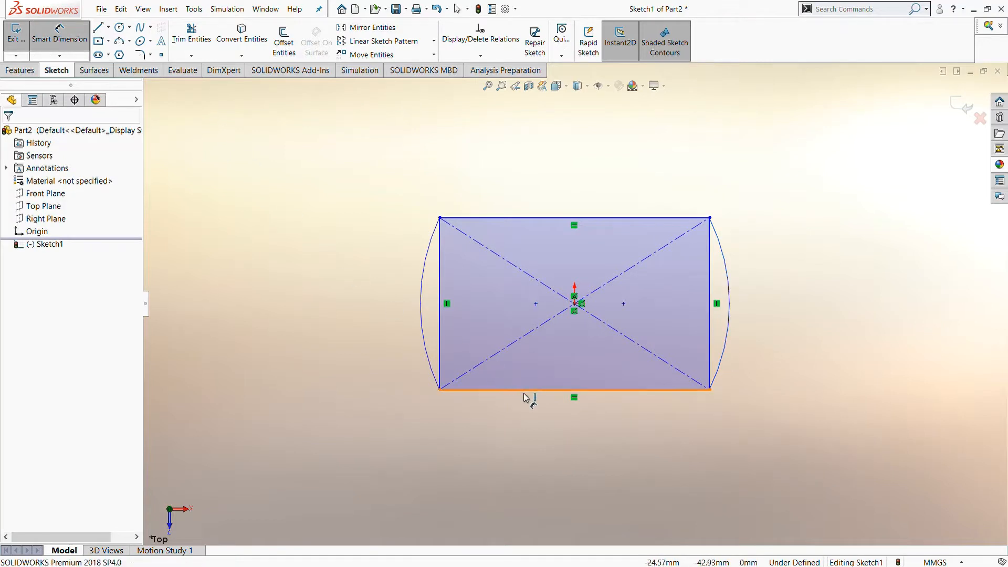
click(515, 446)
text(120)
key(Return)
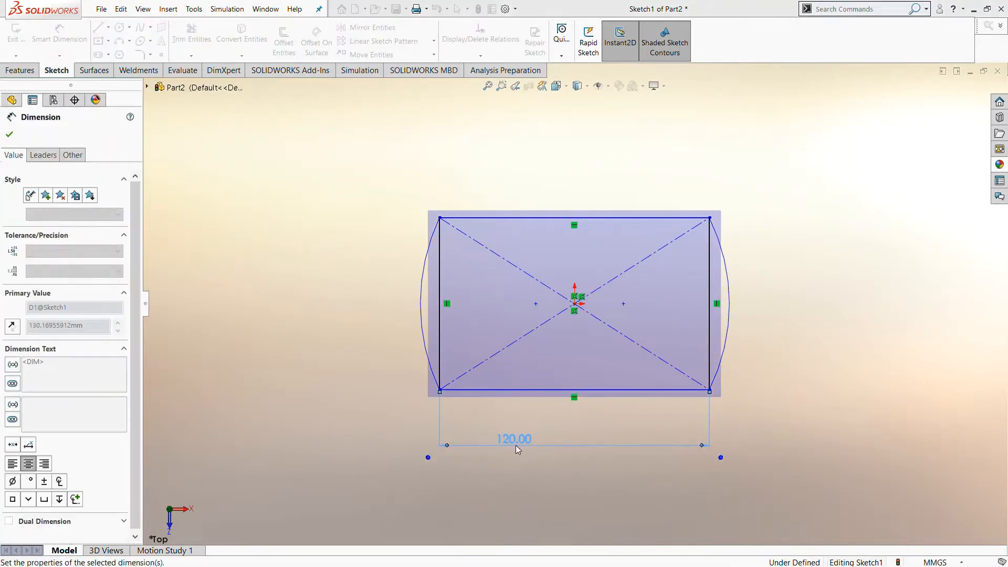
click(710, 342)
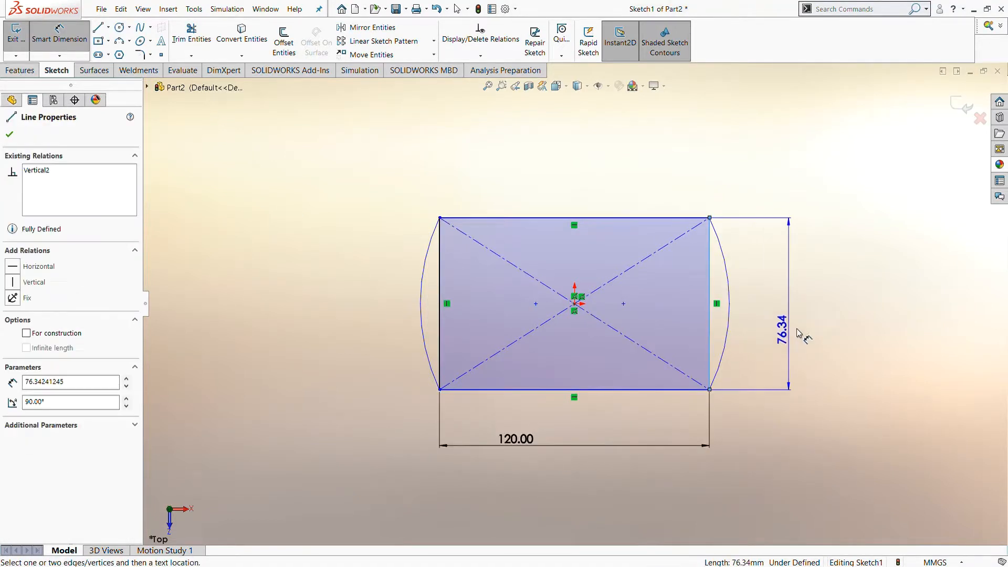
click(806, 331)
text(70)
key(Return)
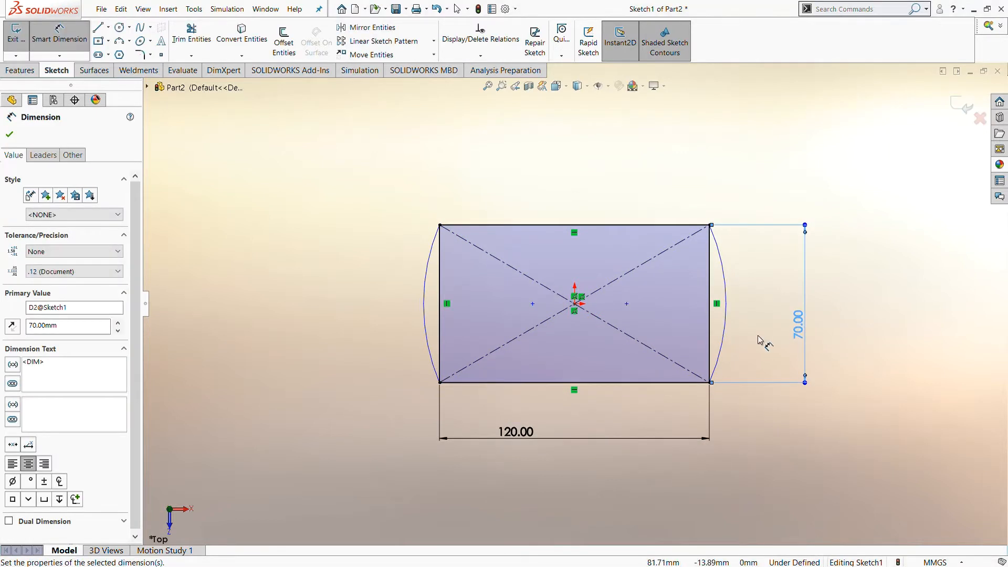
Dimension the right and left end arcs with a radius of 70 mm each
click(726, 320)
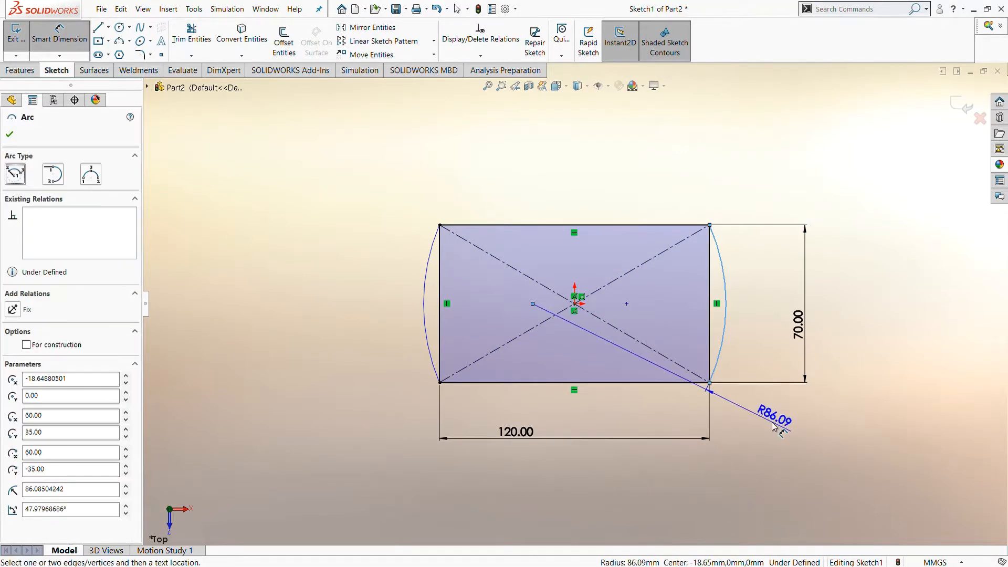
click(776, 454)
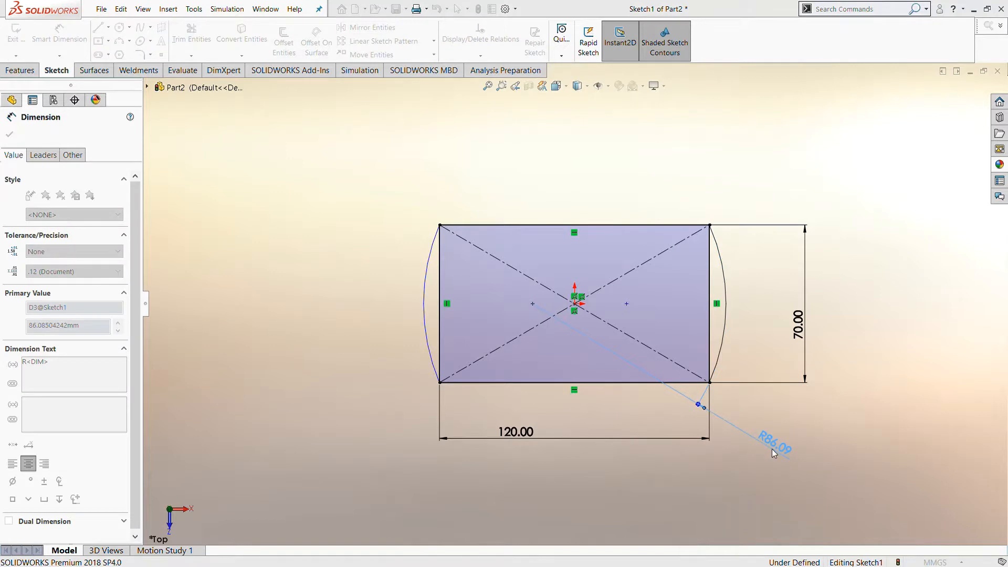
text(70)
key(Return)
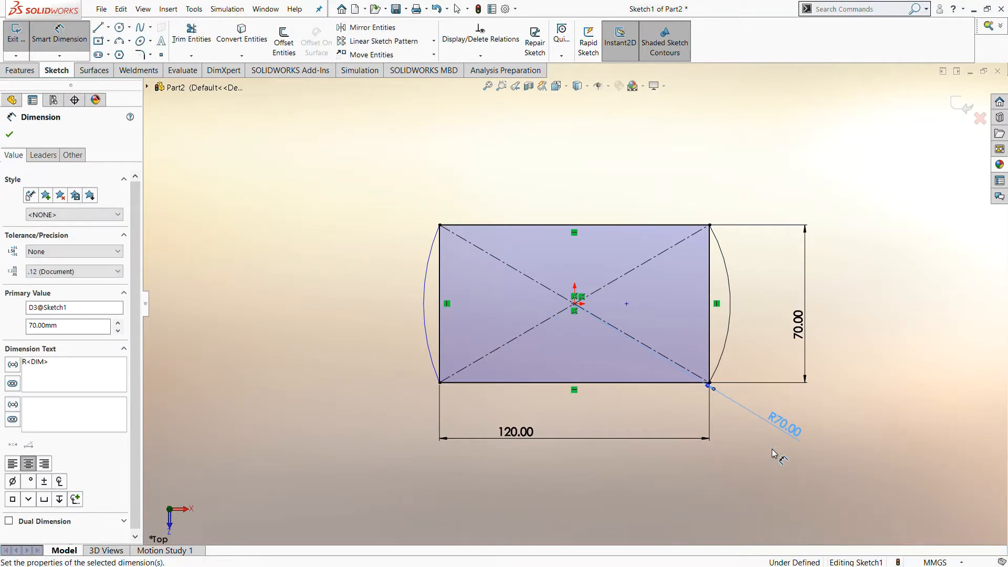
click(425, 325)
click(405, 161)
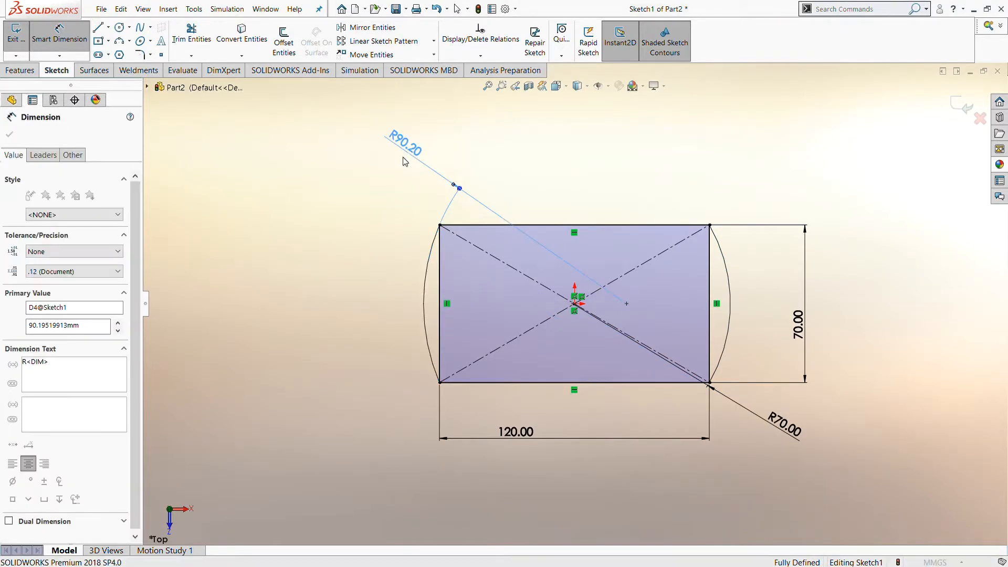
text(70)
key(Return)
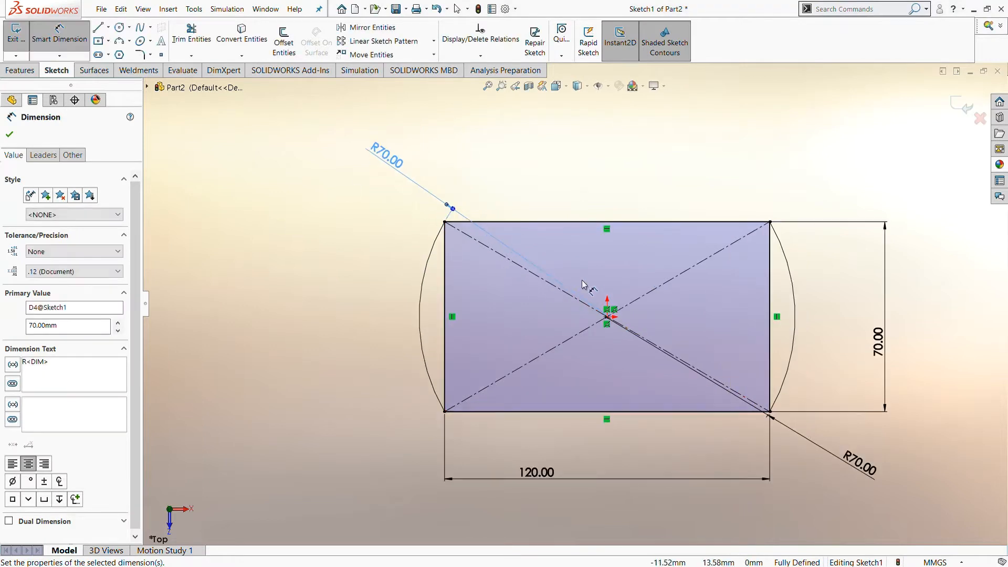
Trim away the rectangle's two vertical sides and the diagonal construction lines, leaving the outline with arc ends
click(191, 32)
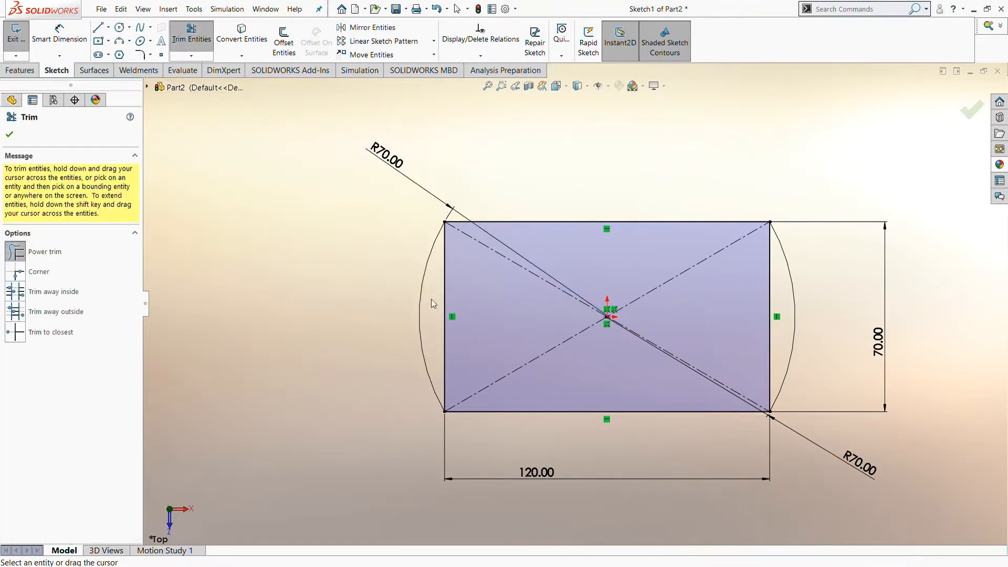
drag(433, 300, 465, 303)
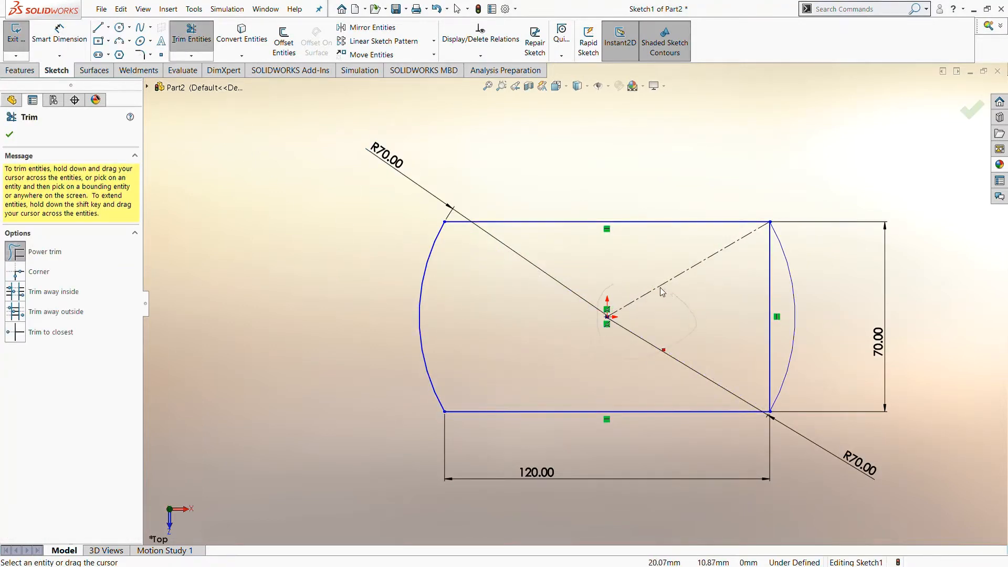
drag(756, 324, 788, 320)
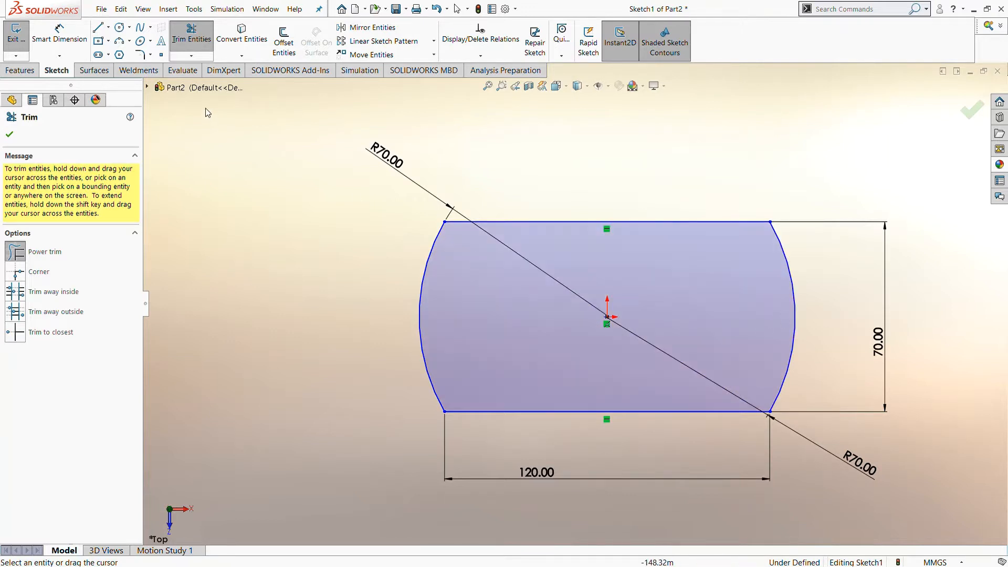
Sketch a circle about 17 mm in diameter inside the left end, level with the origin and about 49 mm from it
click(120, 28)
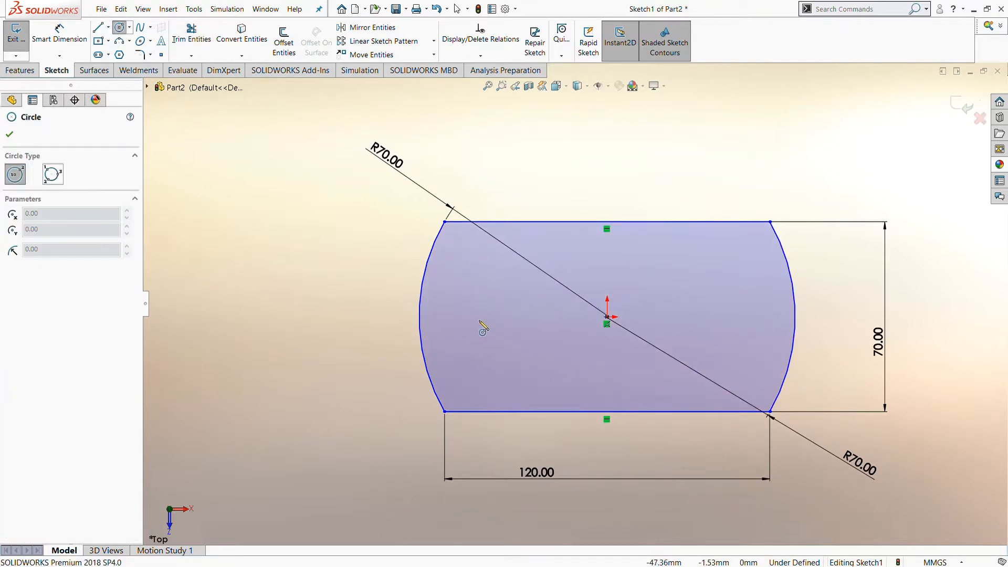
click(475, 316)
click(498, 311)
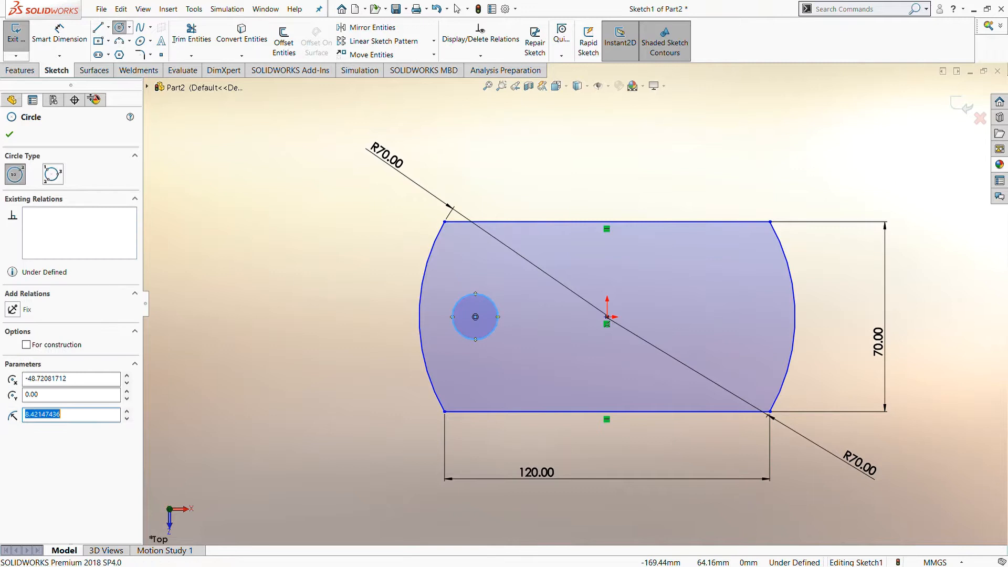
Draw three connected lines from the circle's top, about 40 mm left past the arc, down, and back to the circle's bottom
click(98, 28)
click(475, 293)
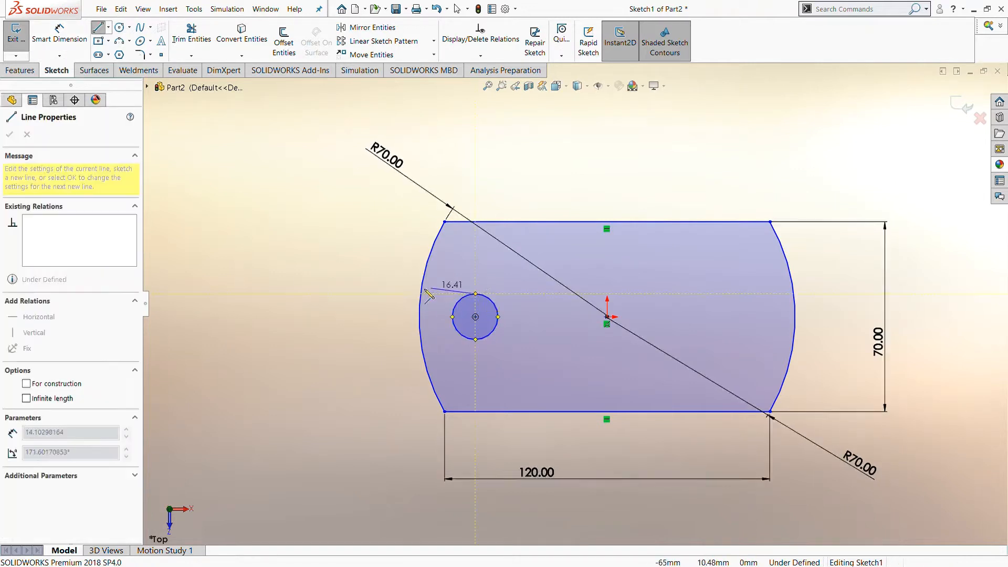
click(368, 293)
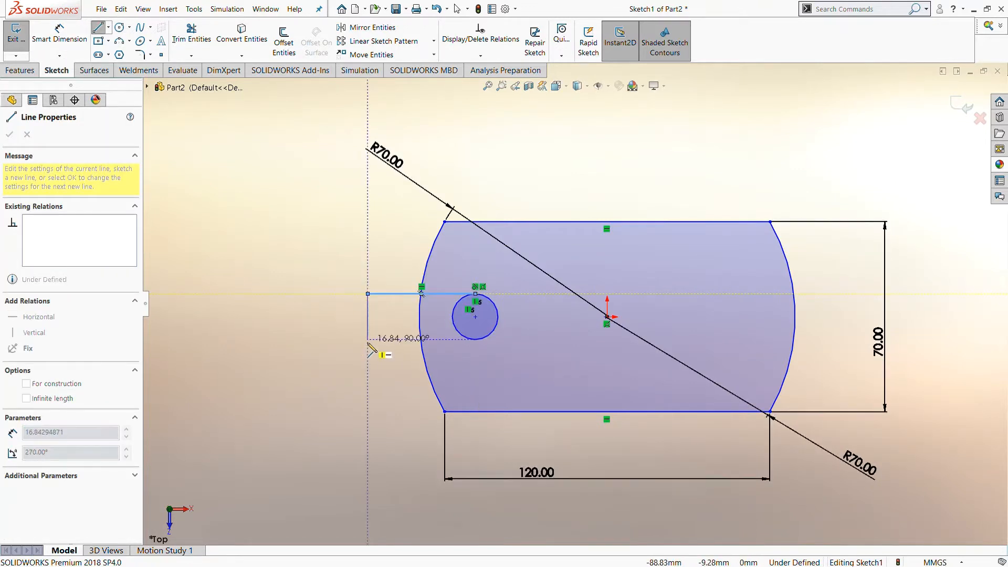
click(367, 339)
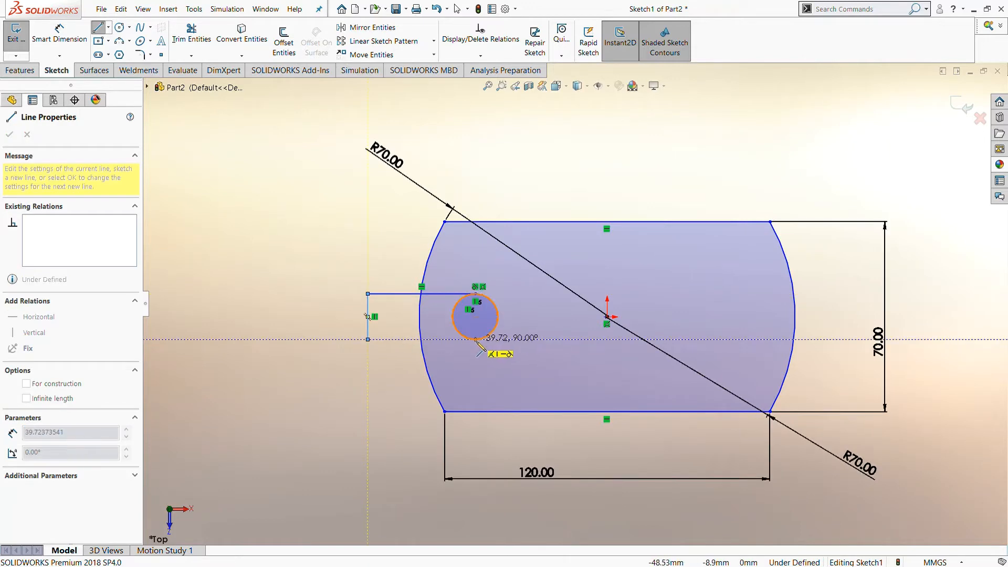
click(475, 340)
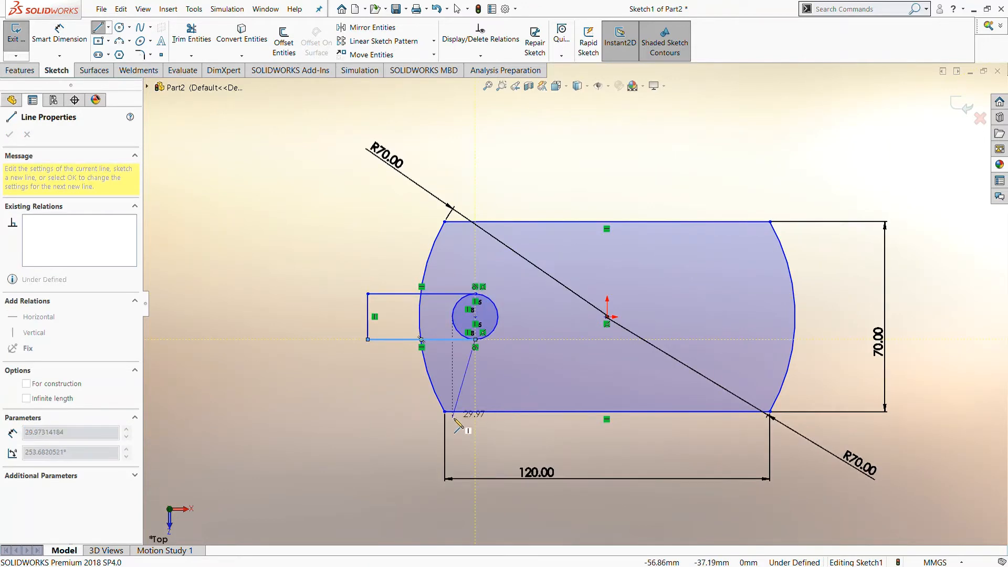
key(Escape)
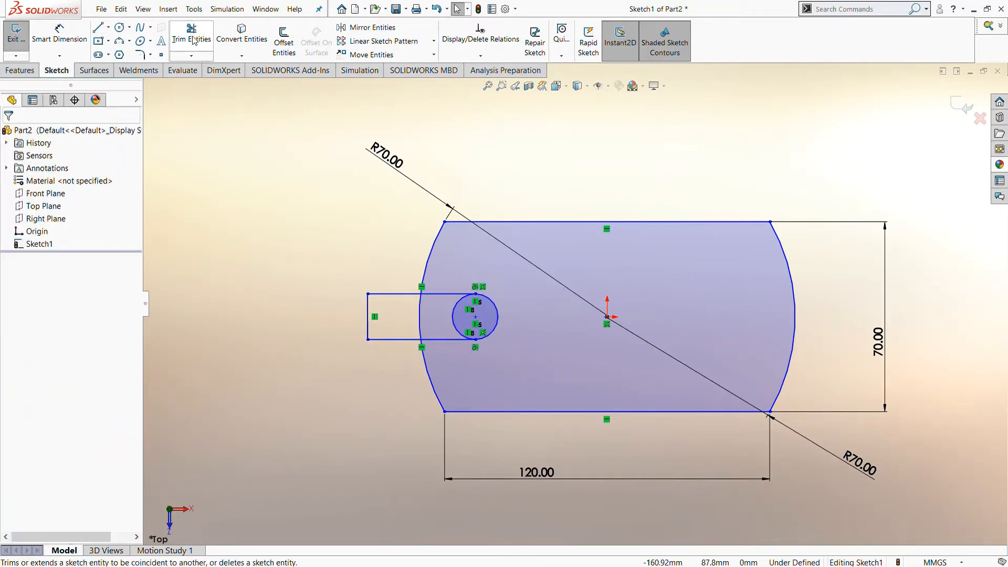
Dimension the slot circle with a diameter of 20 mm
click(61, 40)
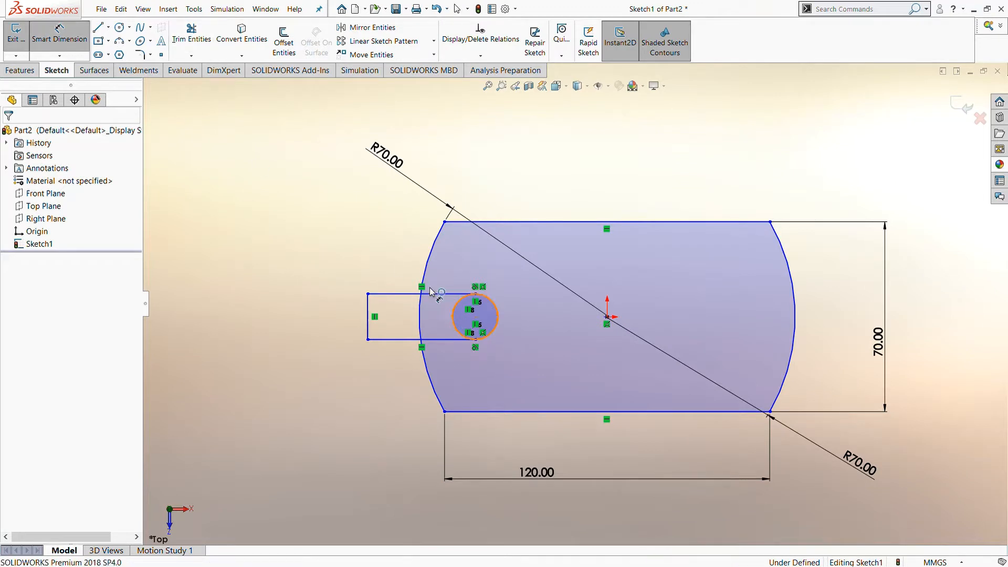
click(431, 289)
click(359, 270)
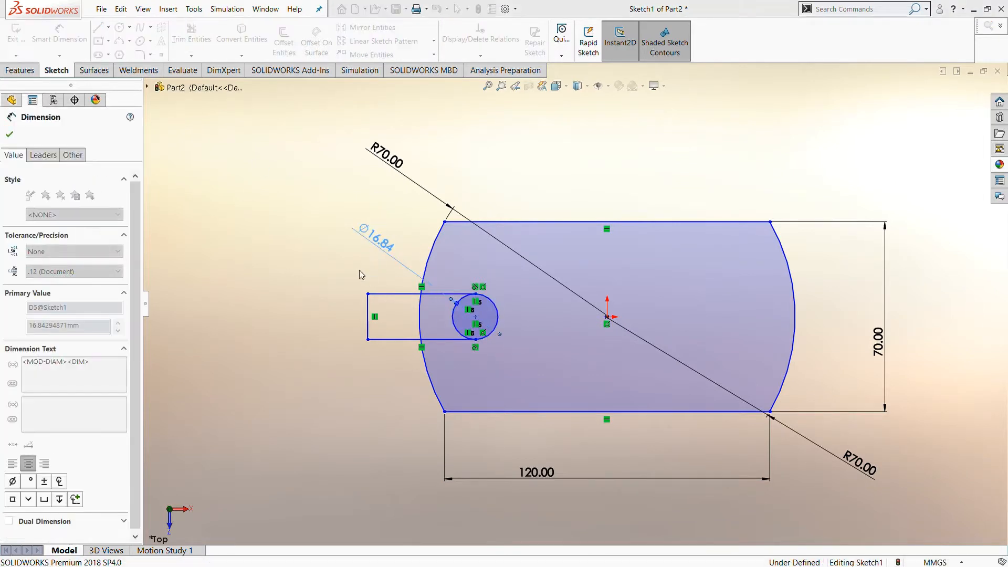
text(20)
key(Return)
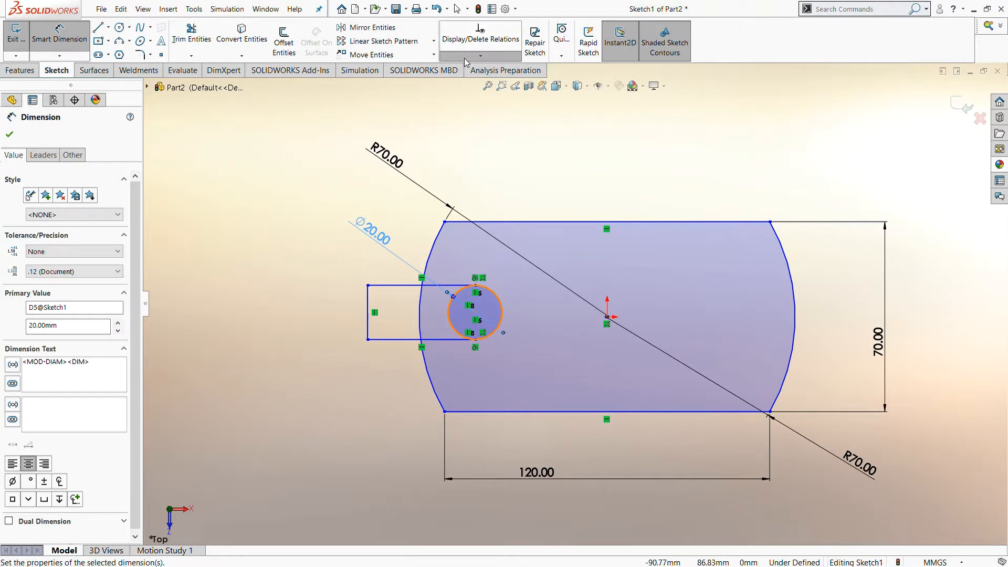
Add a horizontal relation between the slot circle's centre and the origin
click(464, 58)
click(471, 79)
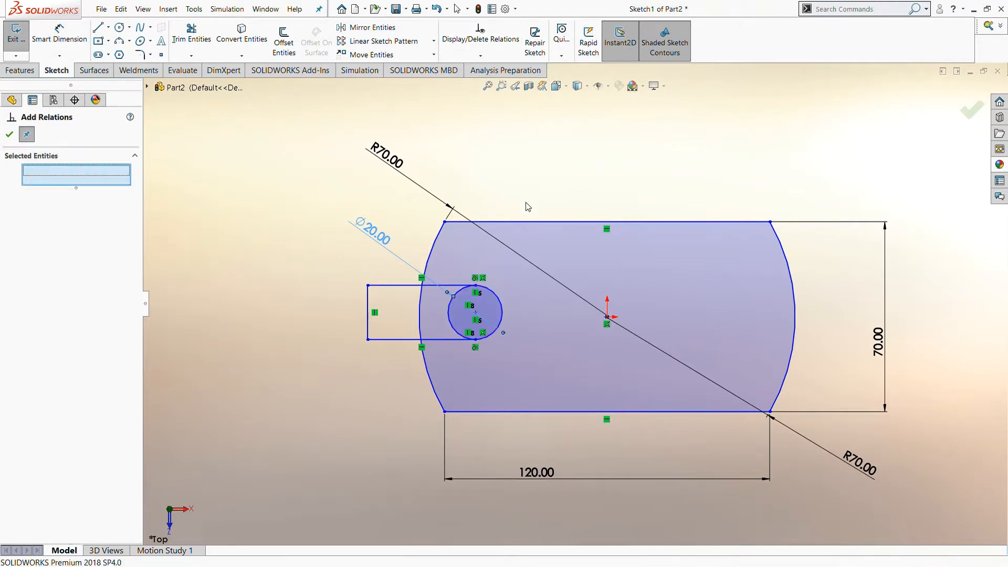
click(475, 313)
click(608, 317)
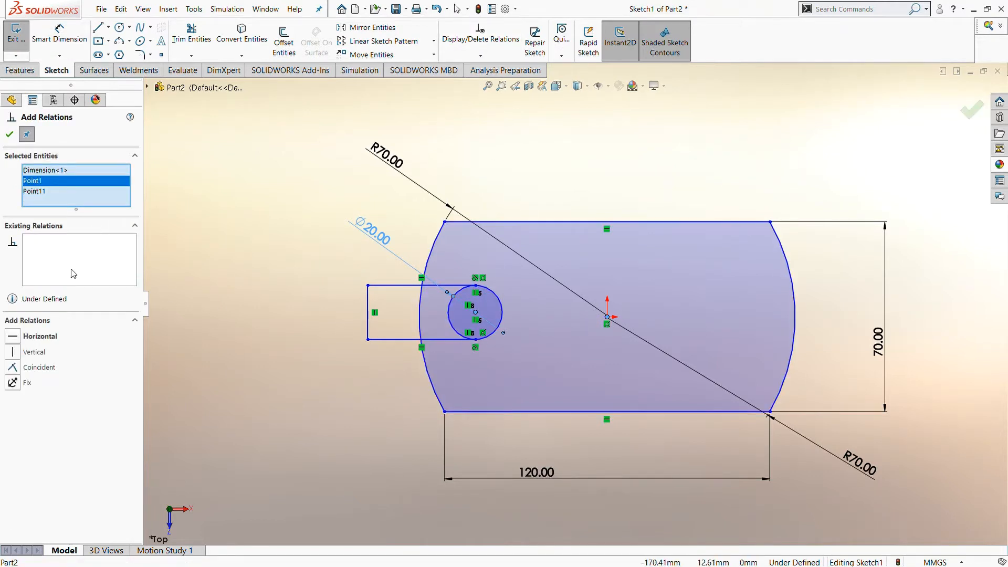
click(12, 337)
click(9, 134)
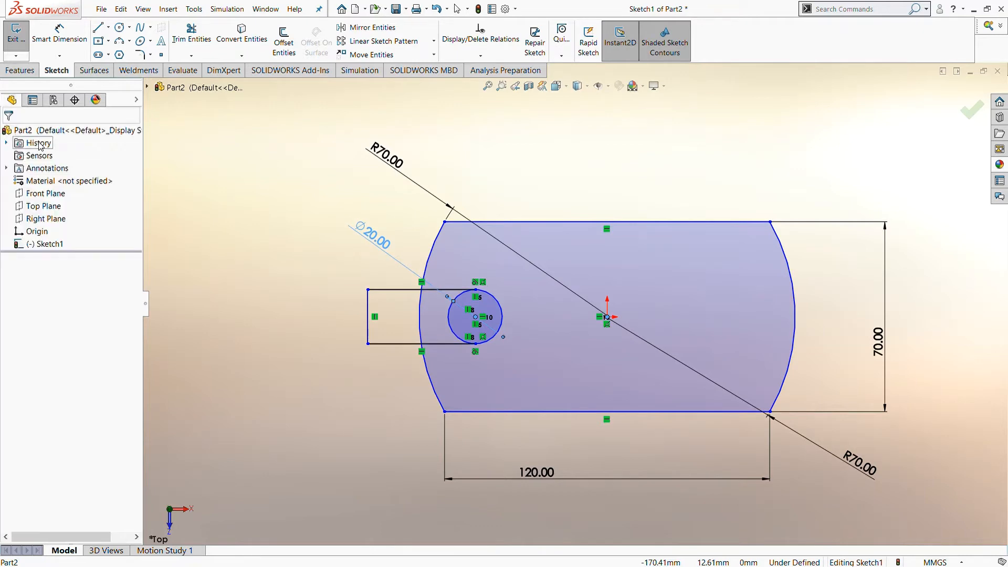
Trim the excess lines and arc segments at the left end to leave an open round-ended slot
click(180, 35)
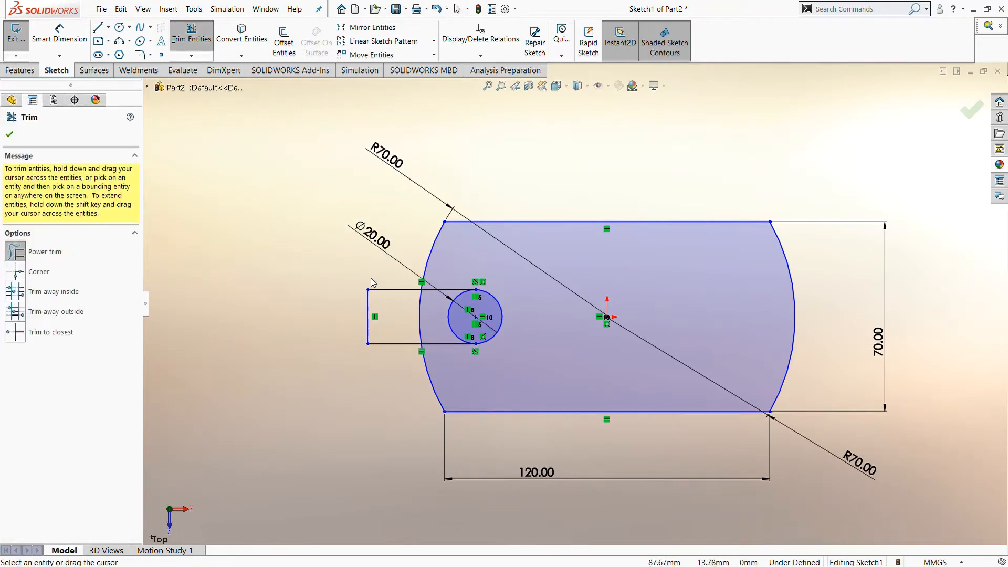
drag(408, 324, 463, 320)
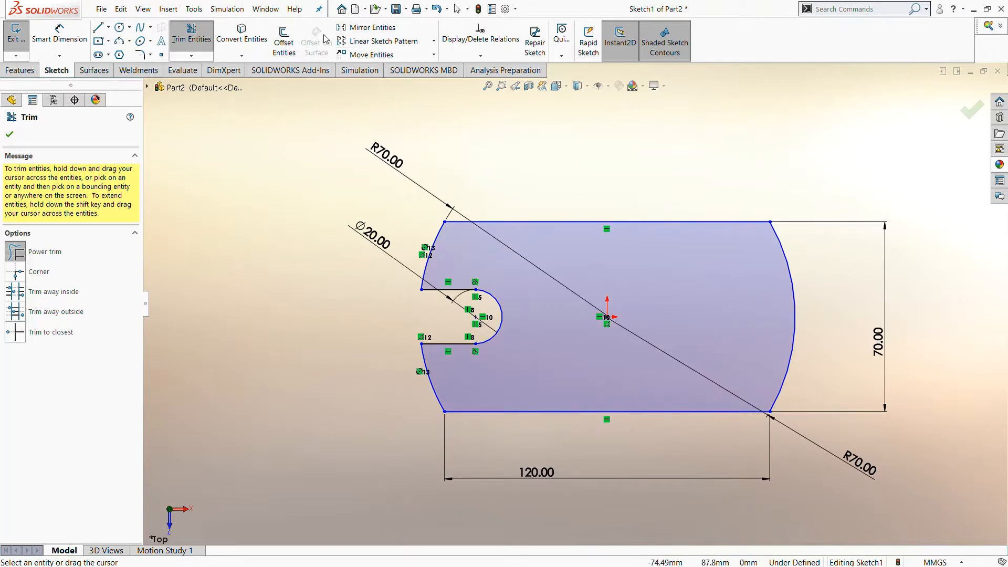
Mirror the slot's two horizontal lines and its arc about the Right Plane, keeping the originals
click(366, 27)
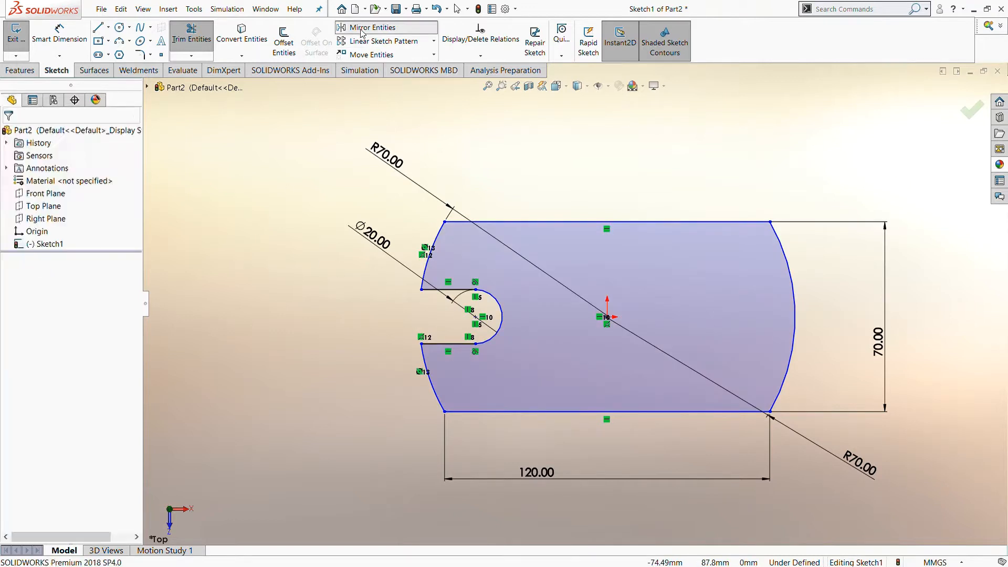
click(445, 290)
click(495, 298)
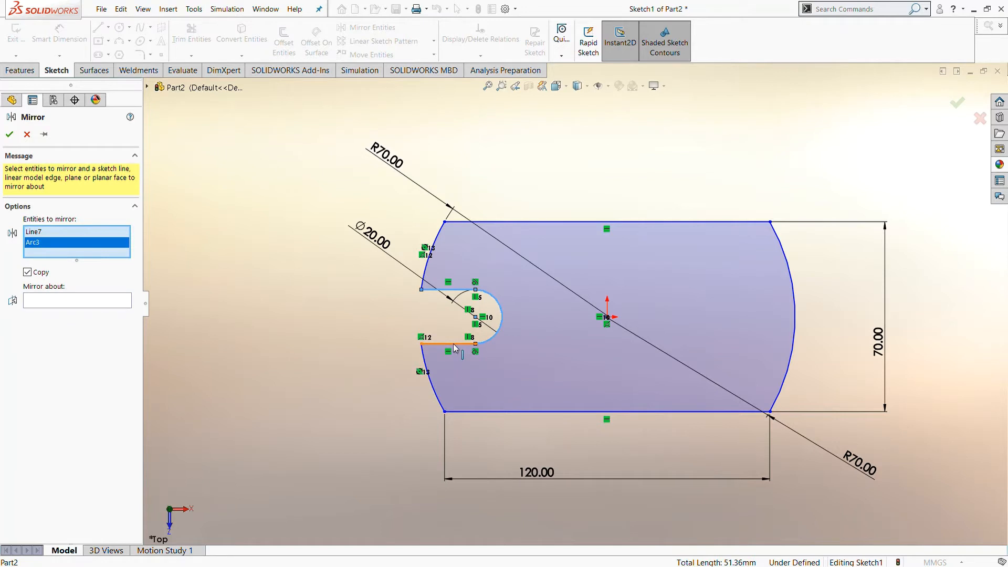
click(455, 345)
click(66, 312)
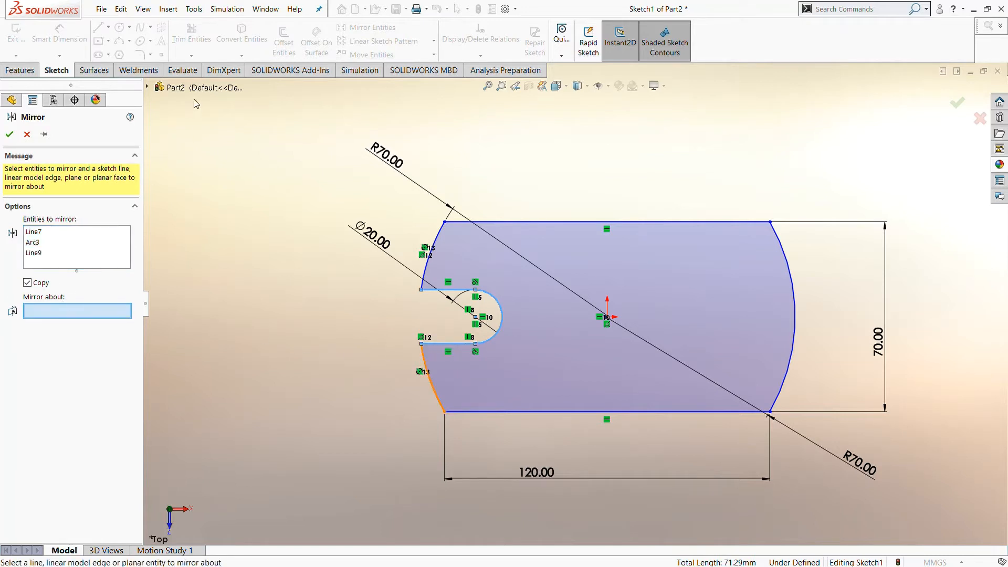
click(176, 88)
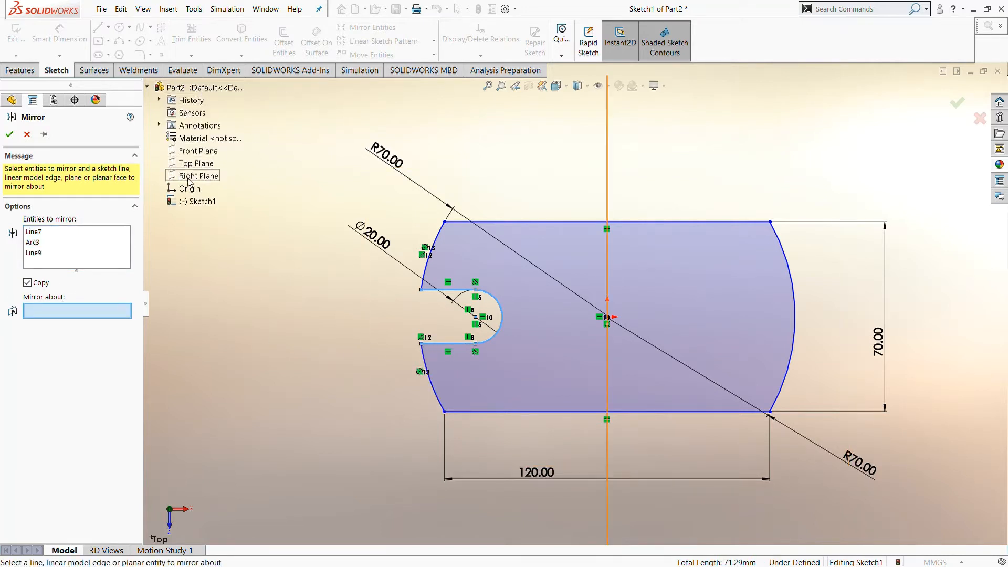
click(189, 177)
click(9, 134)
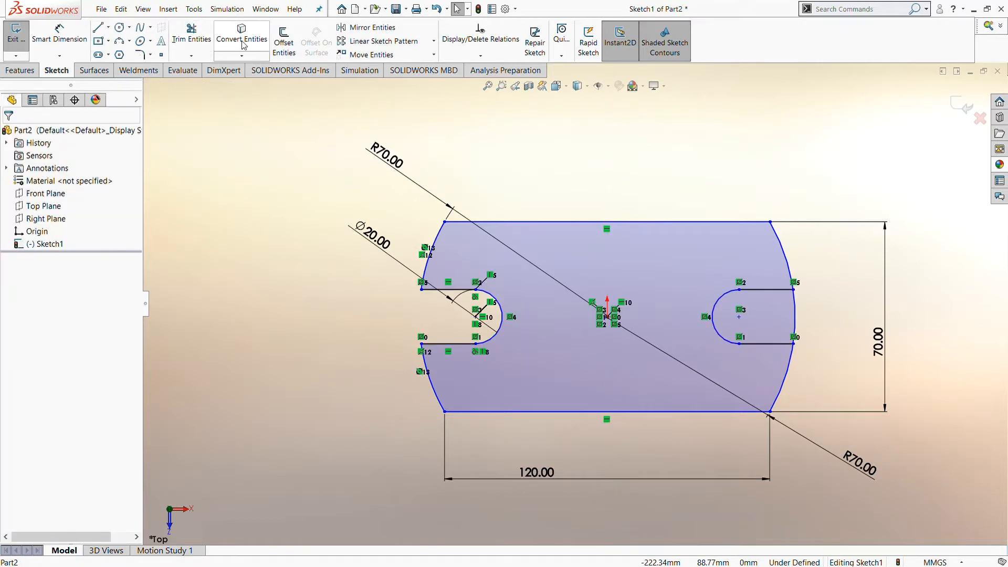
Trim the end-arc segment crossing the mirrored slot's mouth to open the slot at the right end
click(191, 34)
drag(760, 311, 811, 306)
scroll(812, 306, up, 1)
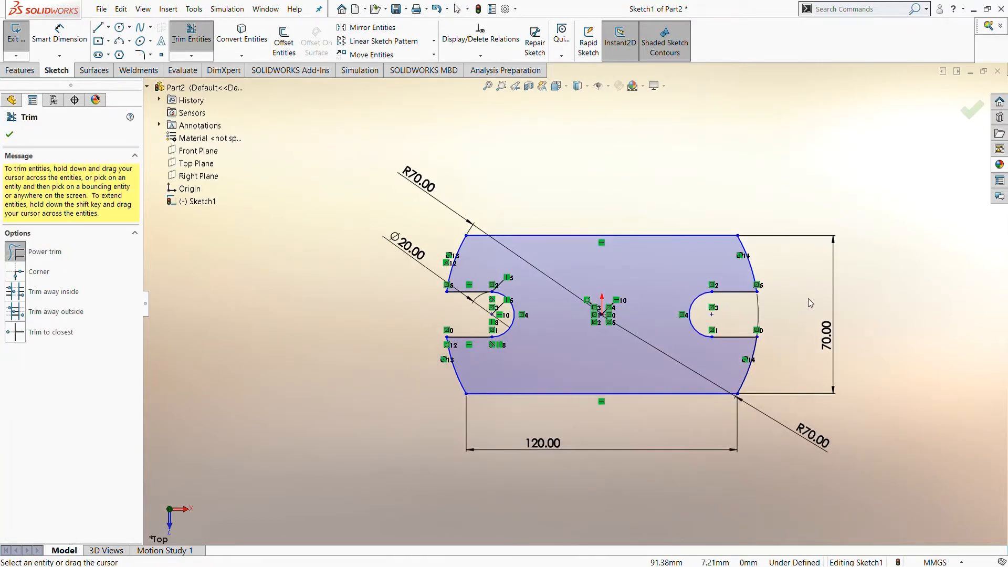
Finish trimming and extrude the slotted plate profile 15 mm as a blind boss
click(971, 110)
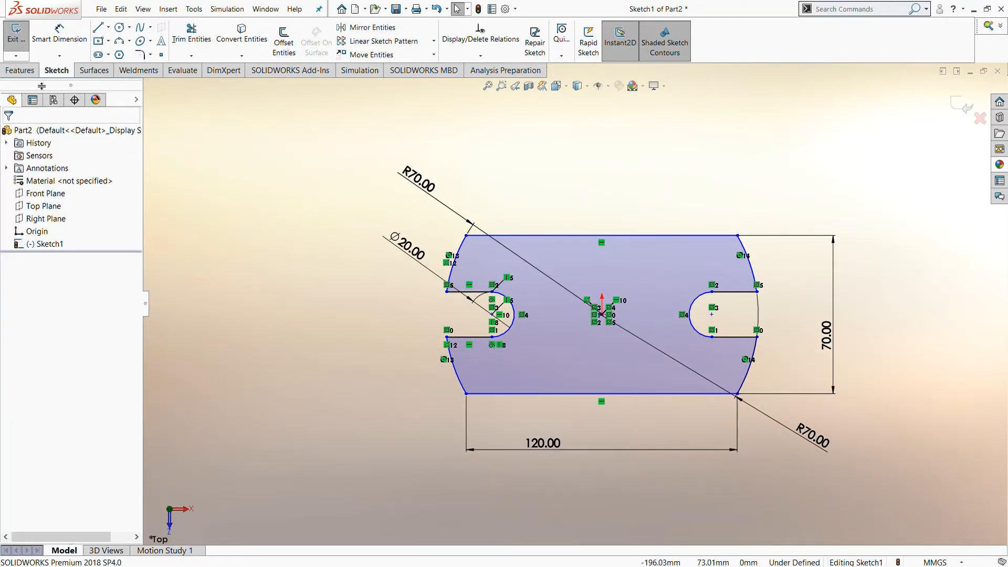
click(21, 71)
click(21, 40)
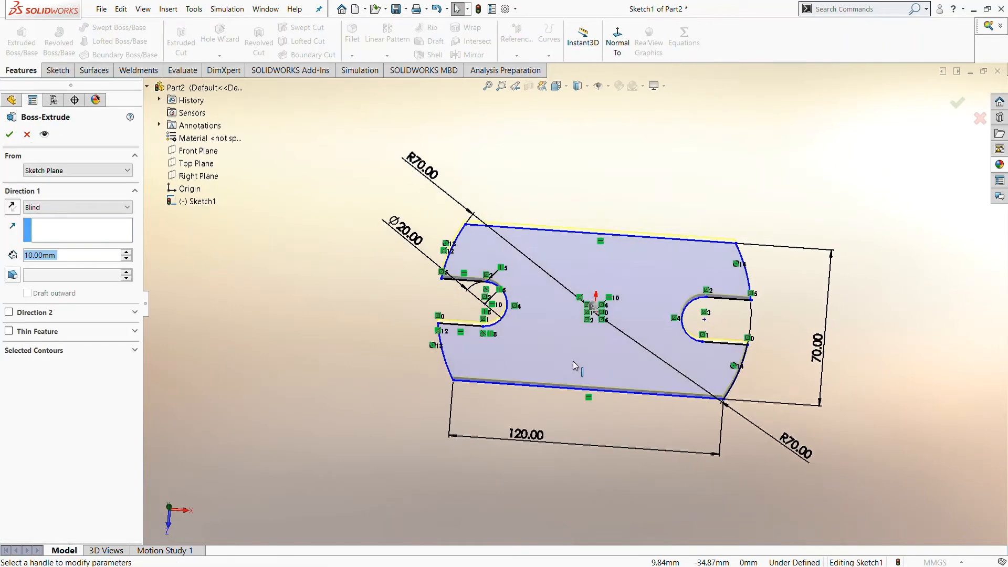
text(15)
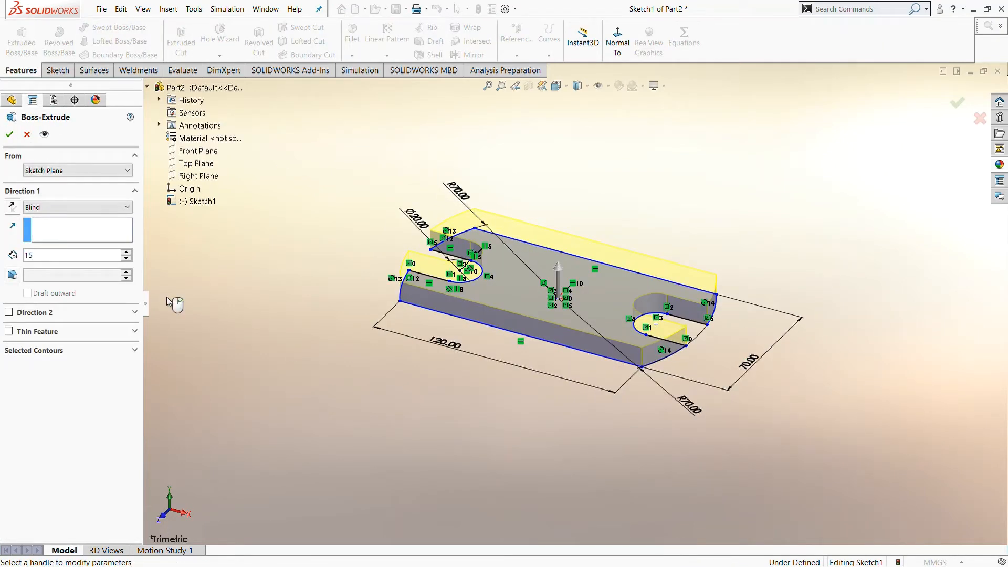
key(Return)
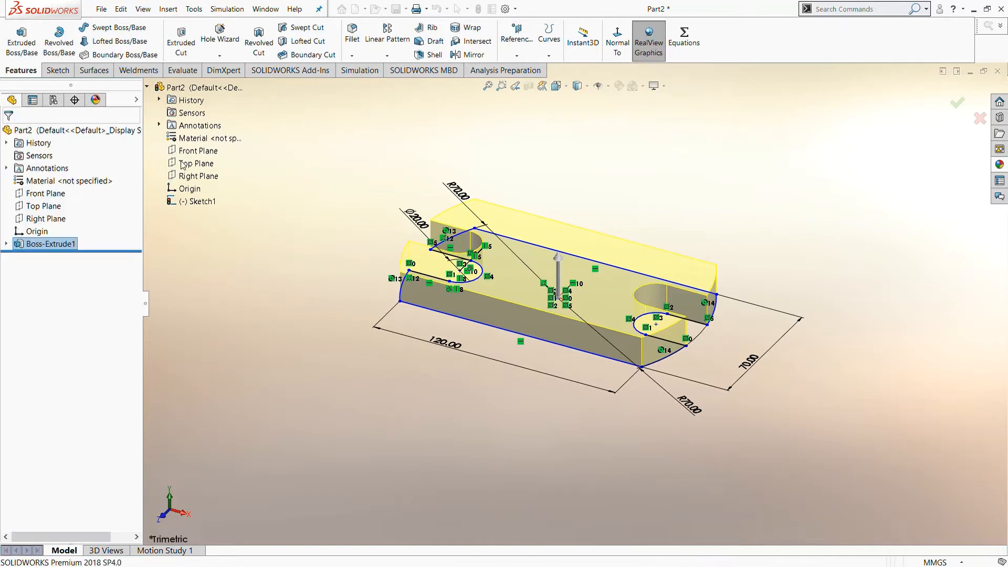
Start a sketch on the Front Plane and draw a centre rectangle about 64 mm wide above the plate, centred over the origin
click(45, 193)
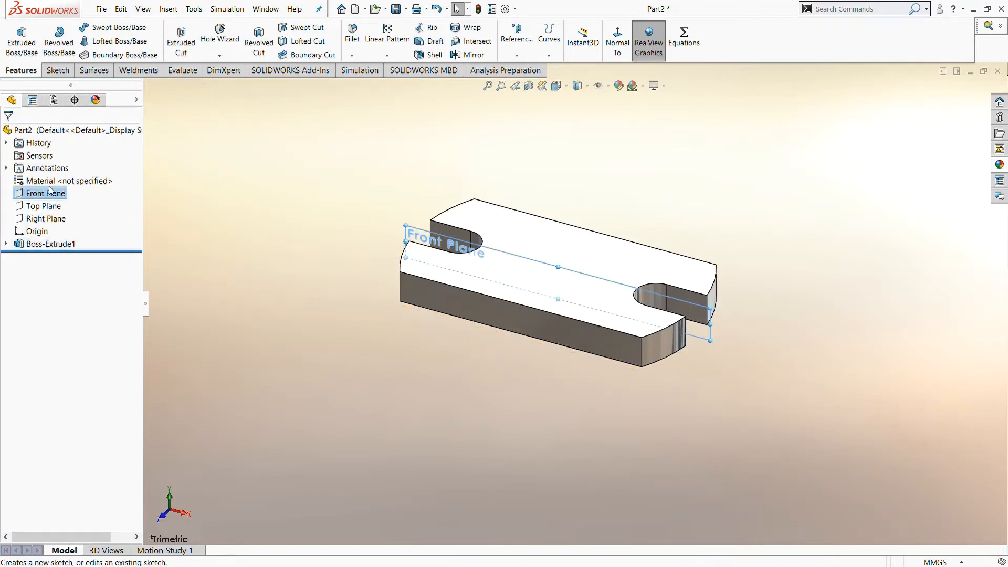
click(53, 185)
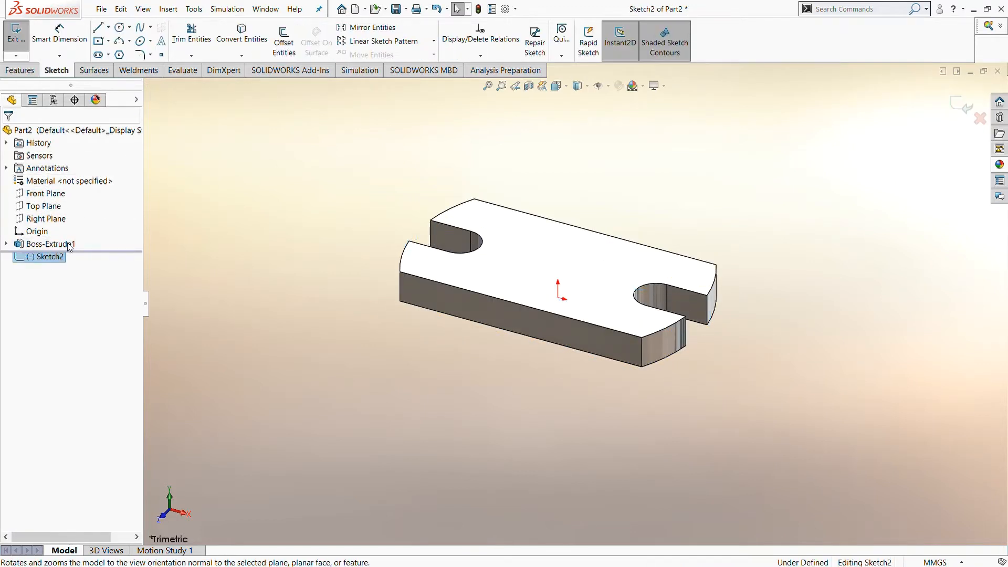
scroll(573, 134, down, 3)
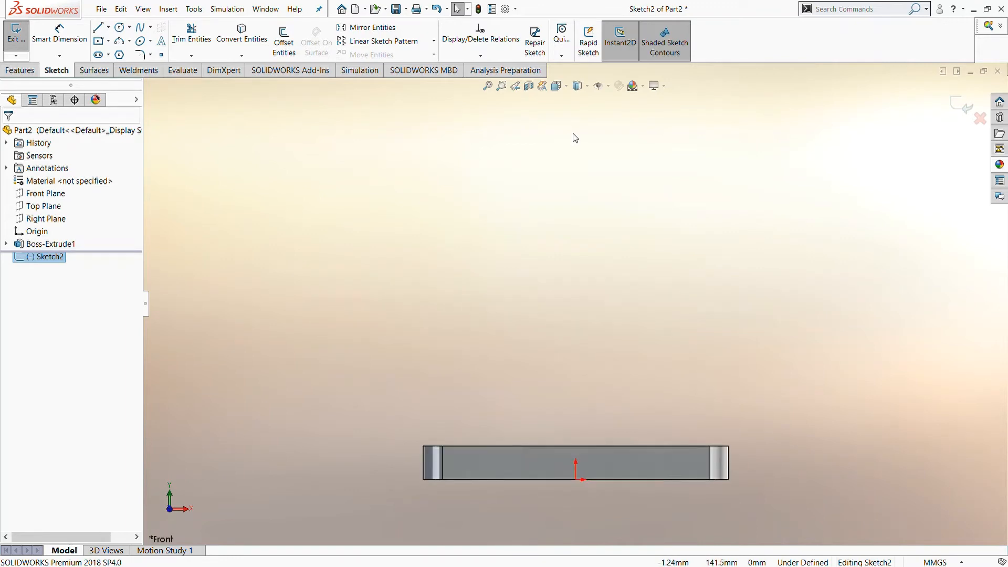
click(106, 39)
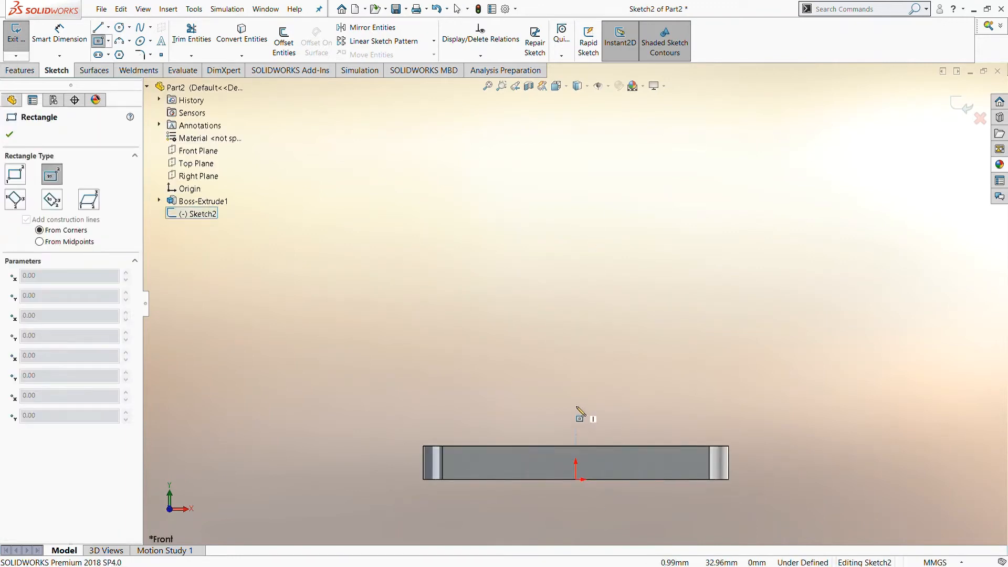
click(576, 314)
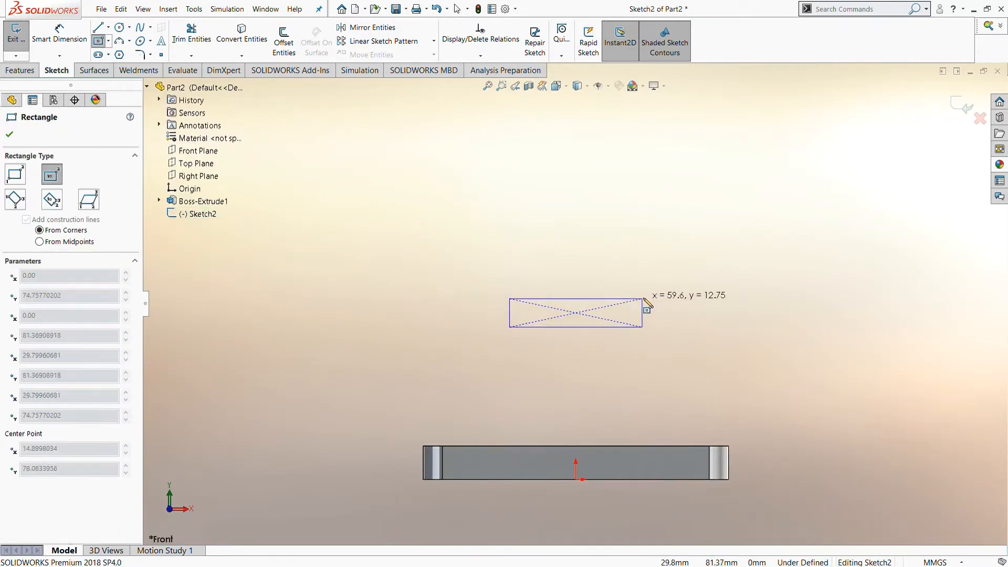
click(646, 286)
Draw a three-point arc of about 60 mm radius bulging upward between the rectangle's two upper corners
click(119, 40)
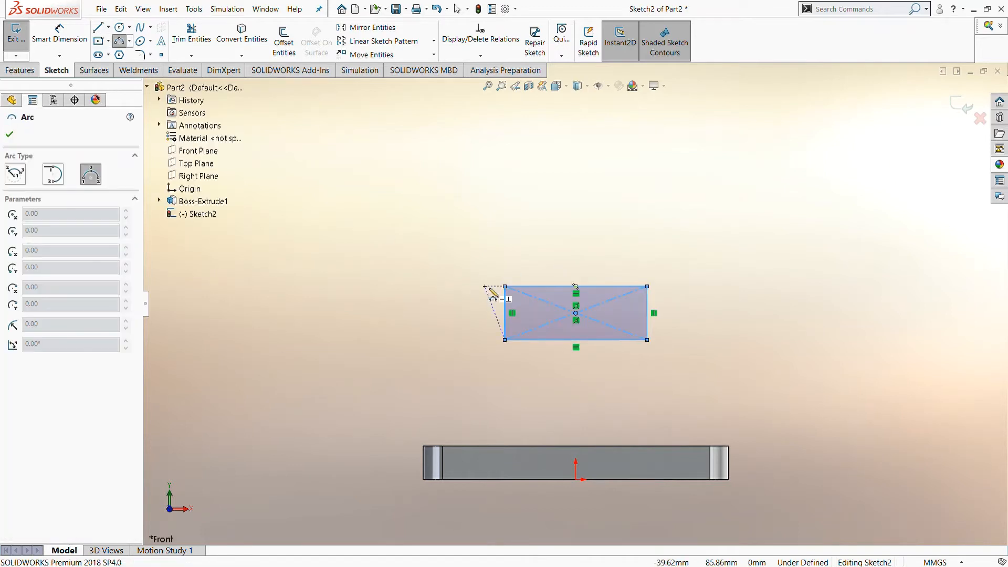
click(505, 287)
click(647, 286)
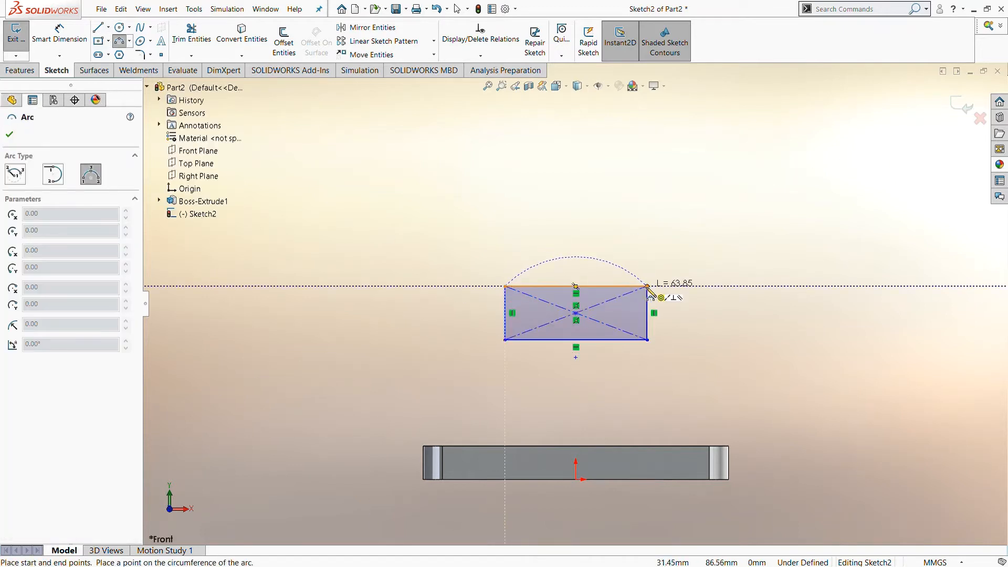
click(576, 265)
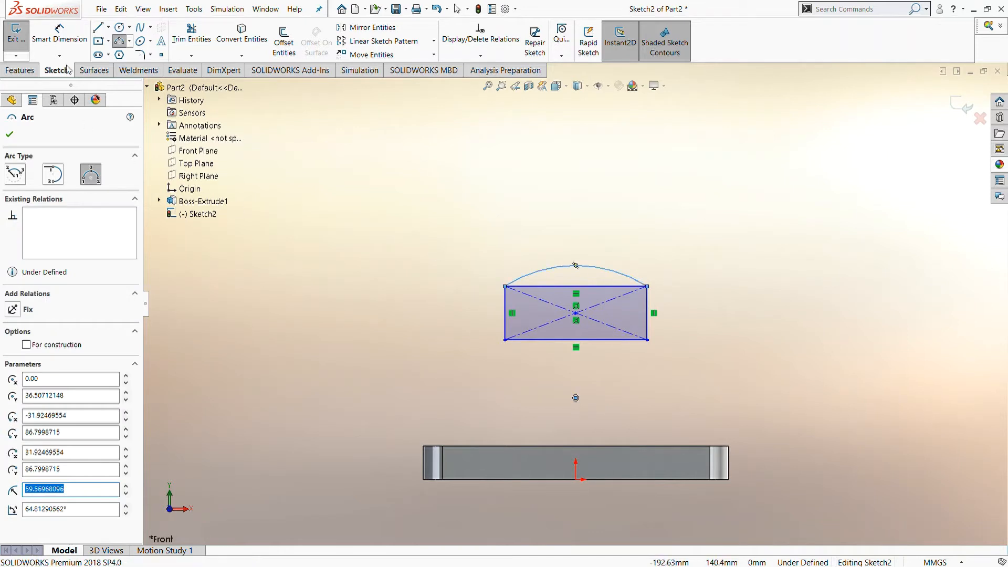
Draw a horizontal line about 141 mm long between the rectangle and the plate, and make it construction geometry
click(97, 29)
click(435, 380)
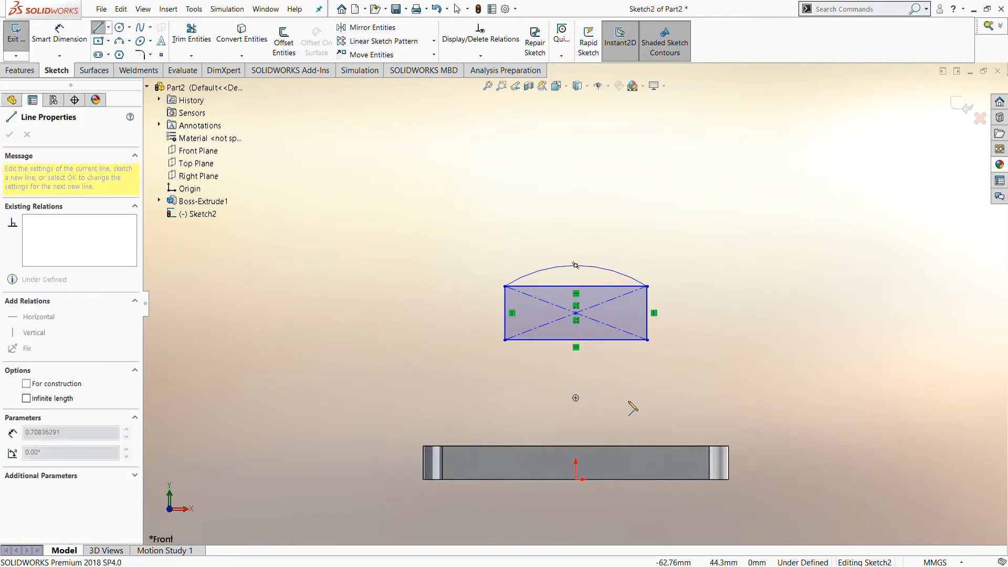
click(749, 380)
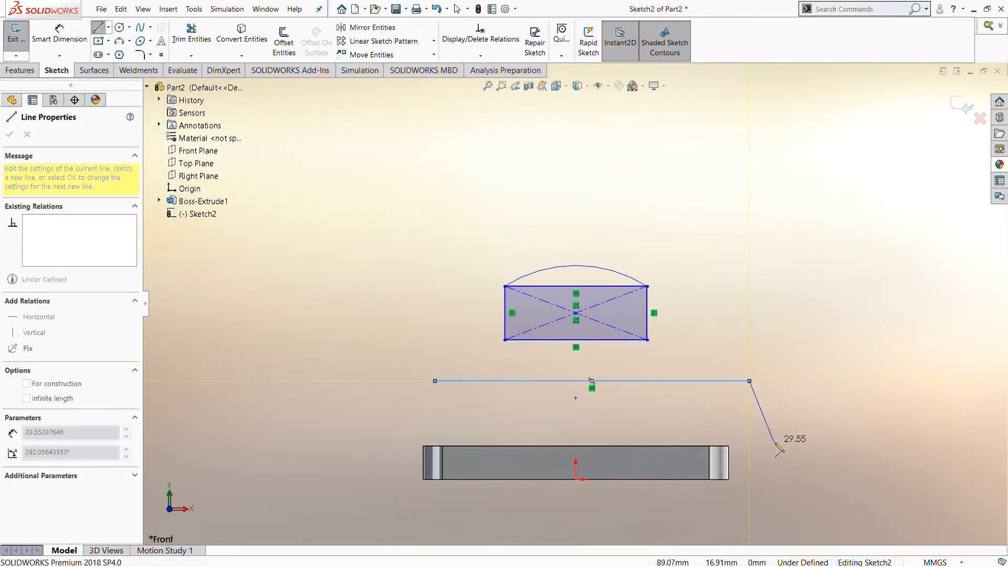
key(Escape)
click(666, 381)
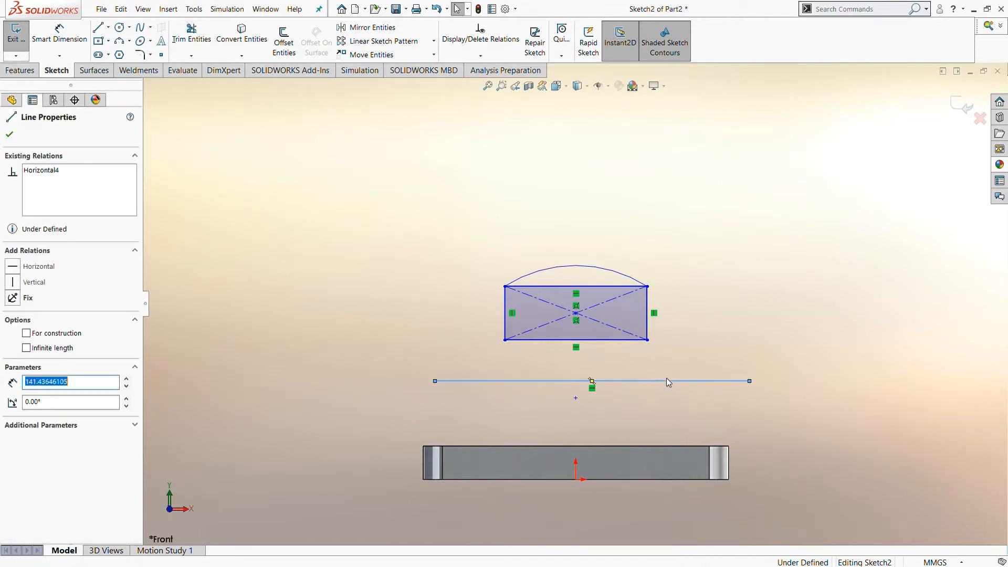
click(675, 306)
scroll(628, 418, down, 1)
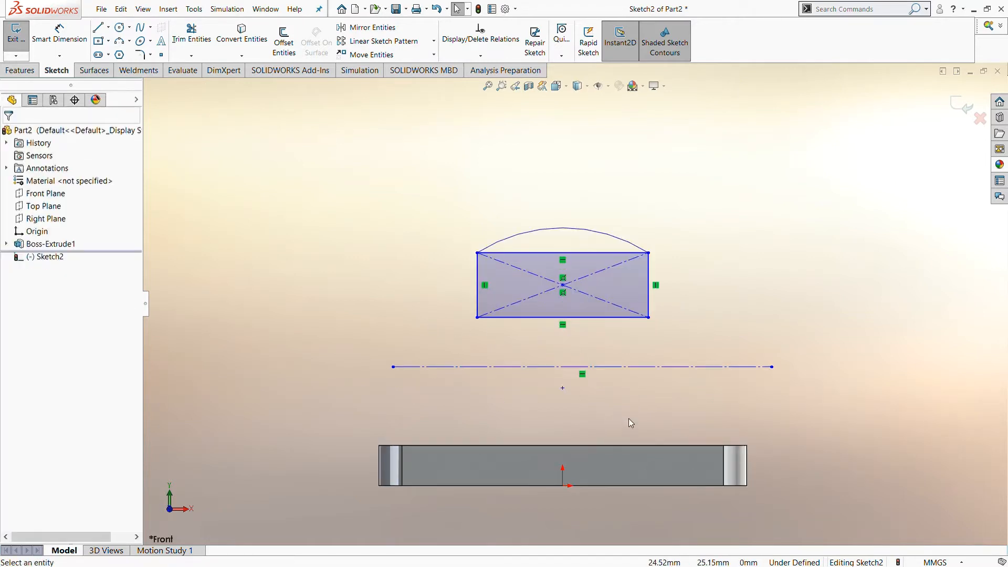
scroll(628, 418, up, 1)
scroll(628, 418, down, 1)
Dimension the height from the plate's bottom edge to the arc's midpoint as 110 mm
click(60, 33)
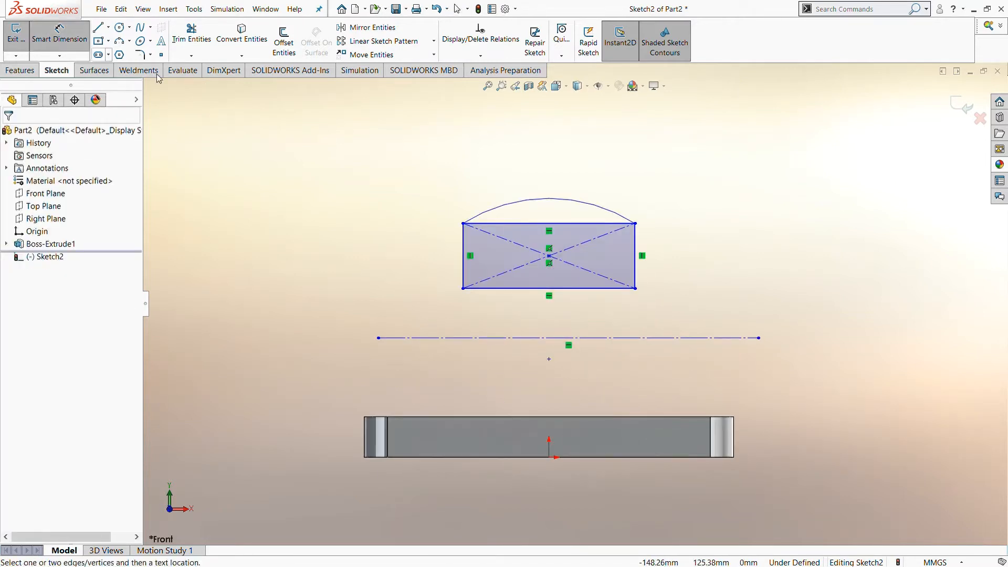
click(549, 200)
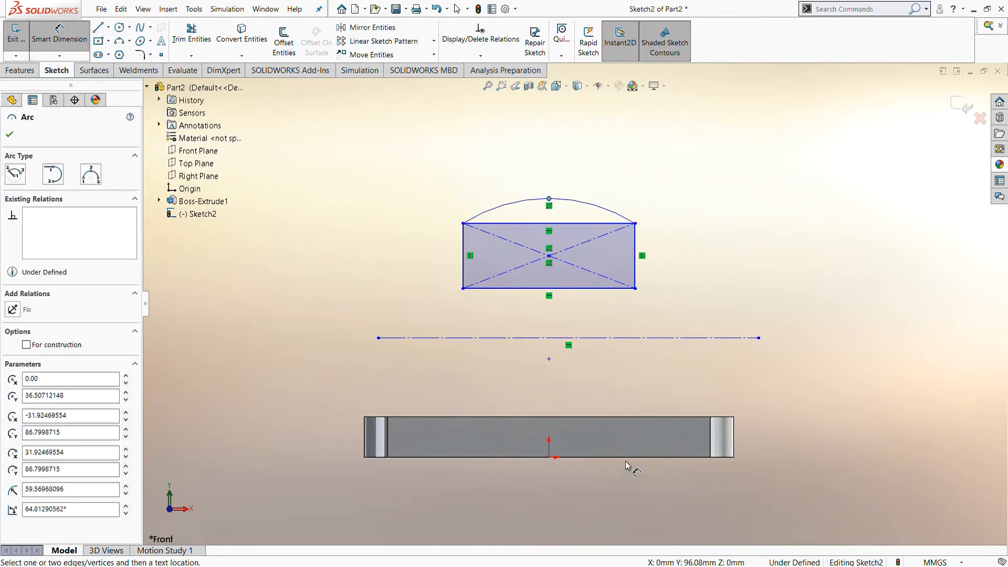
click(624, 459)
click(827, 362)
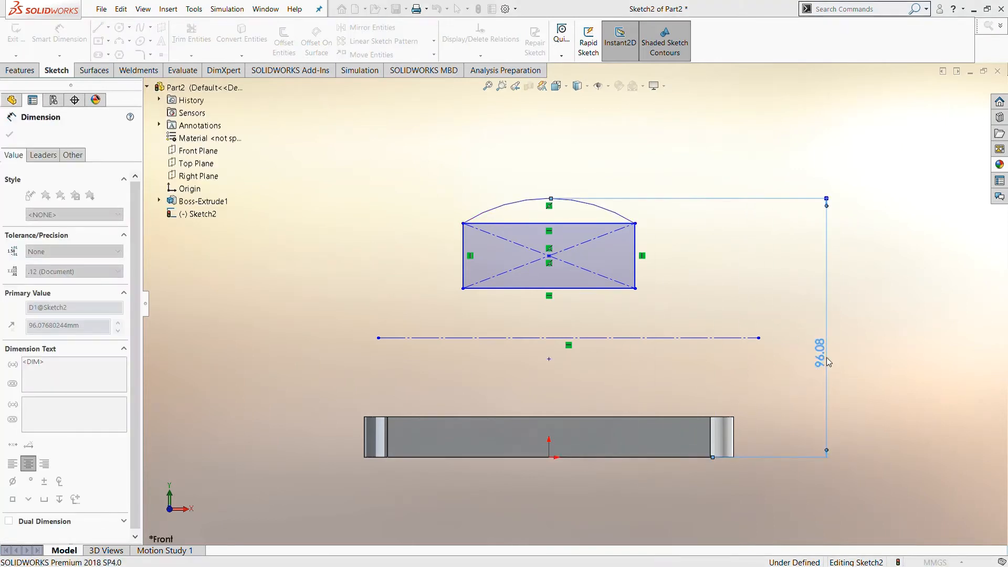
text(110)
key(Return)
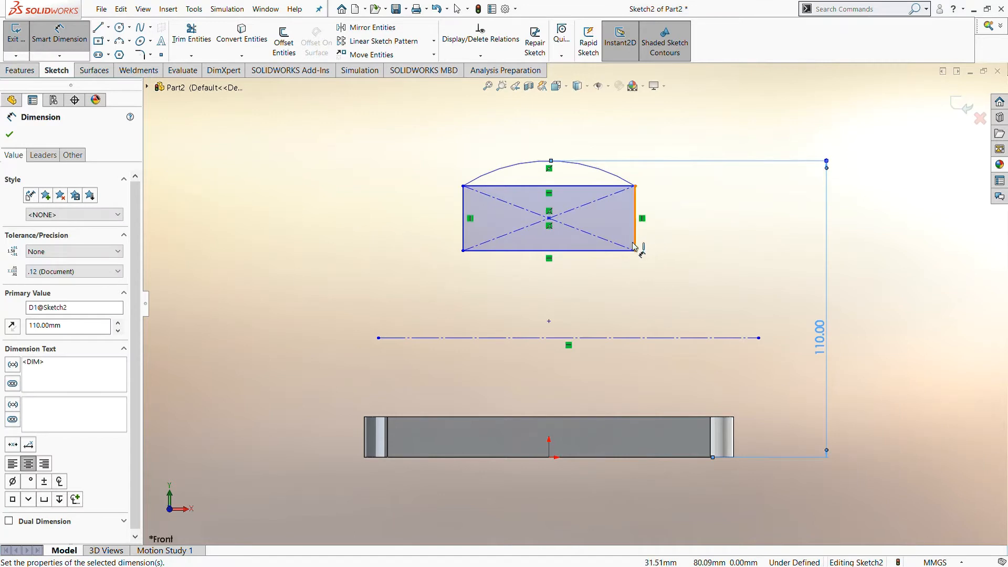
Set the distance between the rectangle's lower edge and the horizontal construction line to 15 mm
click(612, 251)
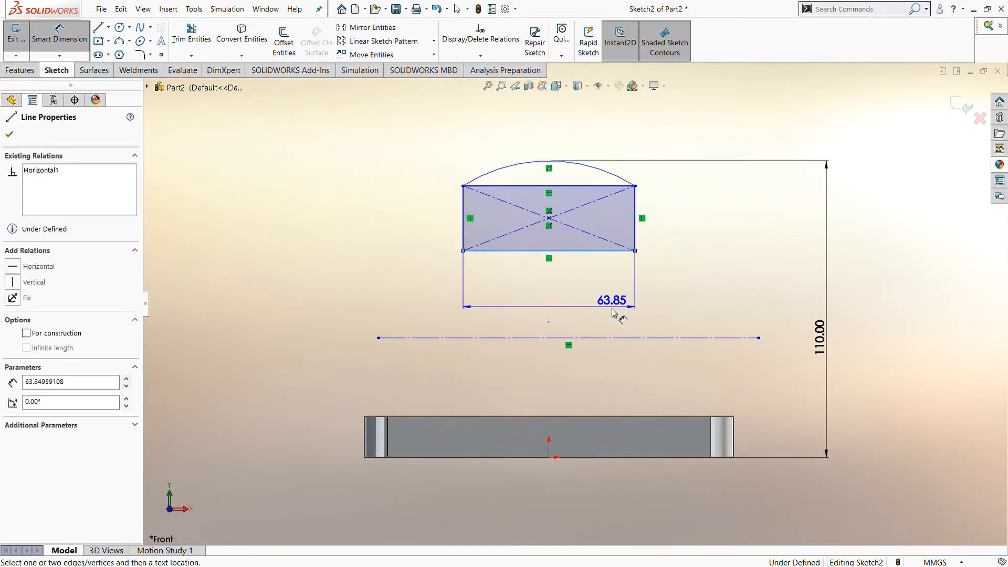
click(608, 339)
click(679, 291)
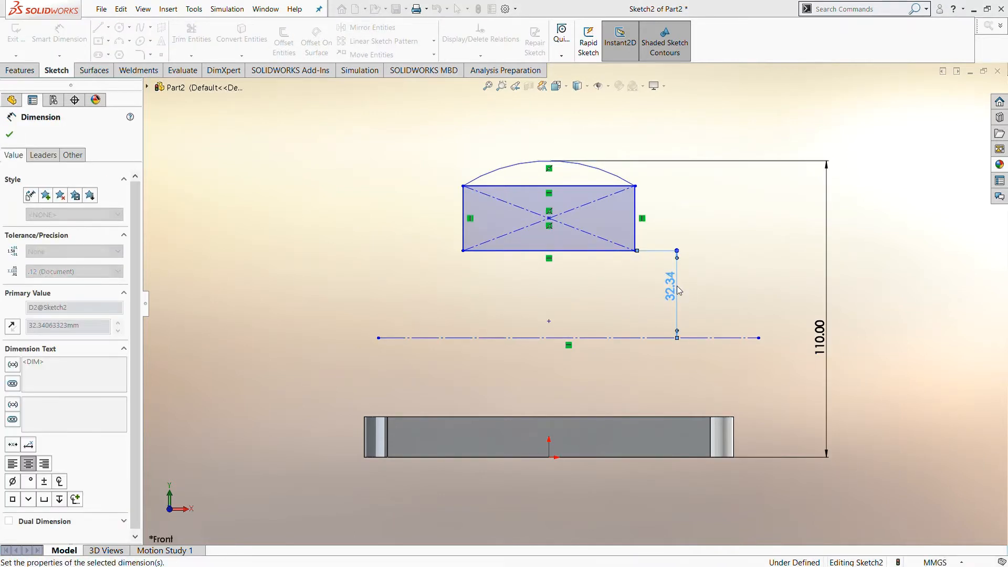
text(15)
key(Return)
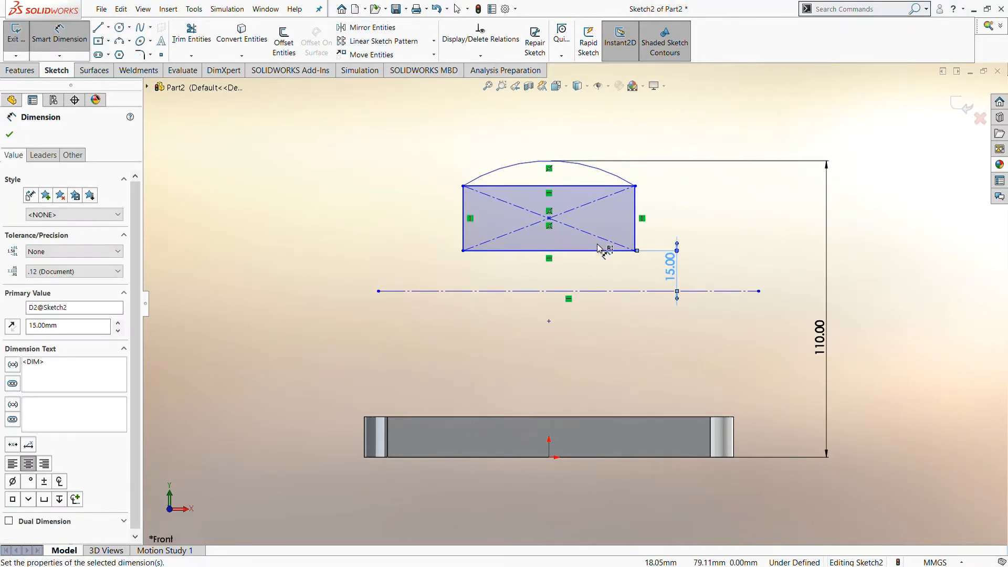
Set the distance from the arc's midpoint to the horizontal construction line to 30 mm
click(549, 163)
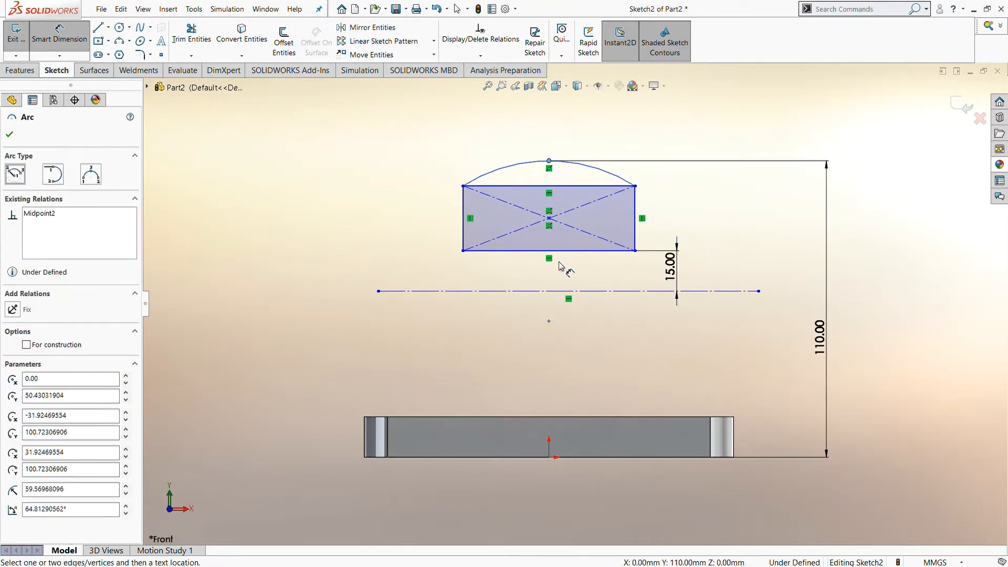
click(551, 291)
click(730, 224)
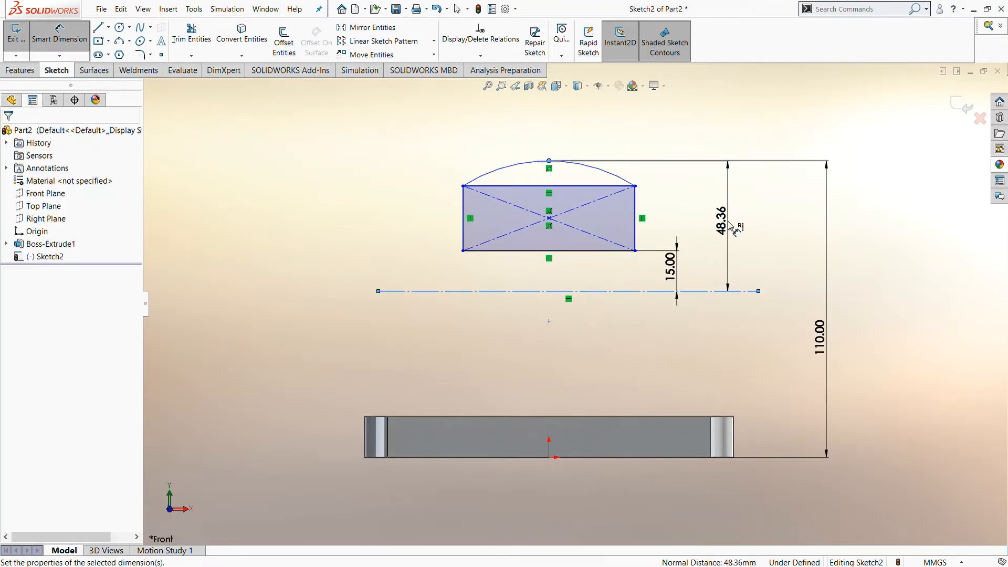
text(30)
key(Return)
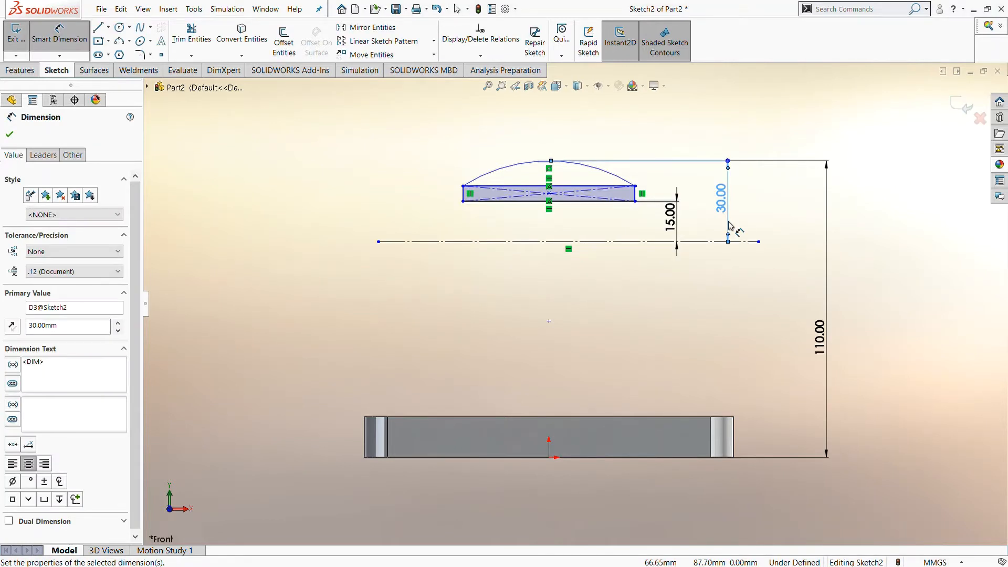
Add a radius dimension to the arc above the rectangle
scroll(488, 157, down, 1)
scroll(549, 192, up, 2)
scroll(549, 197, down, 2)
scroll(623, 303, up, 1)
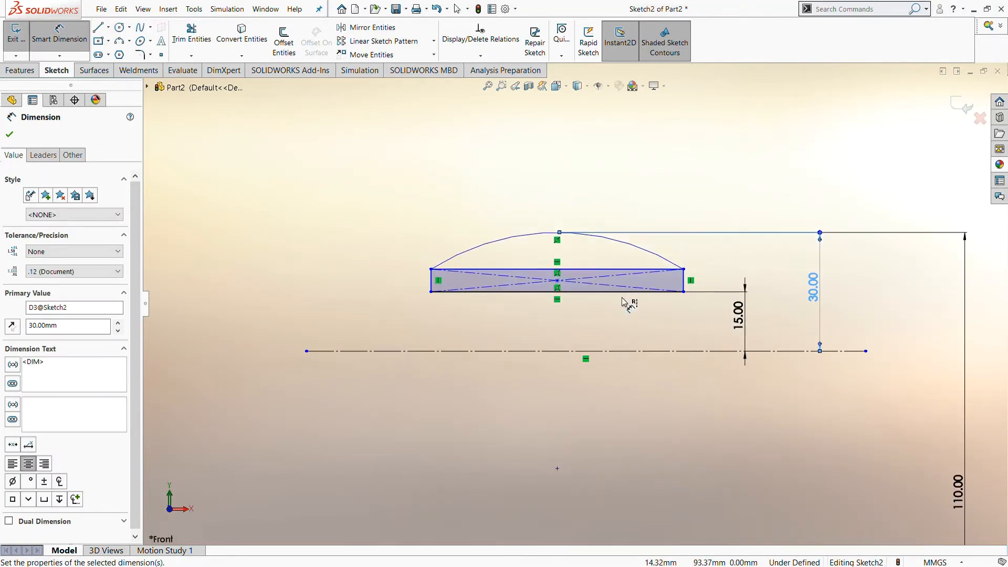
click(644, 249)
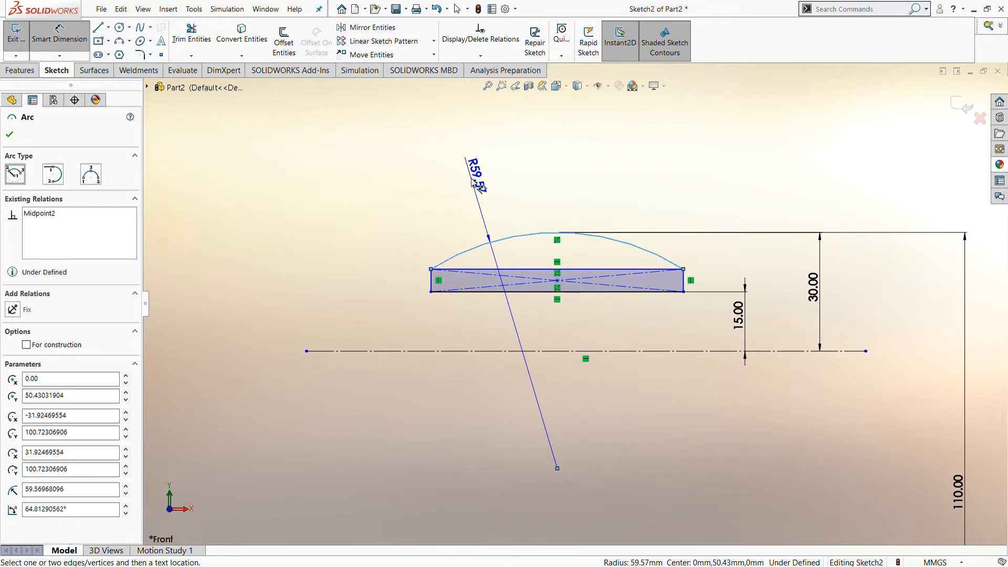
click(475, 184)
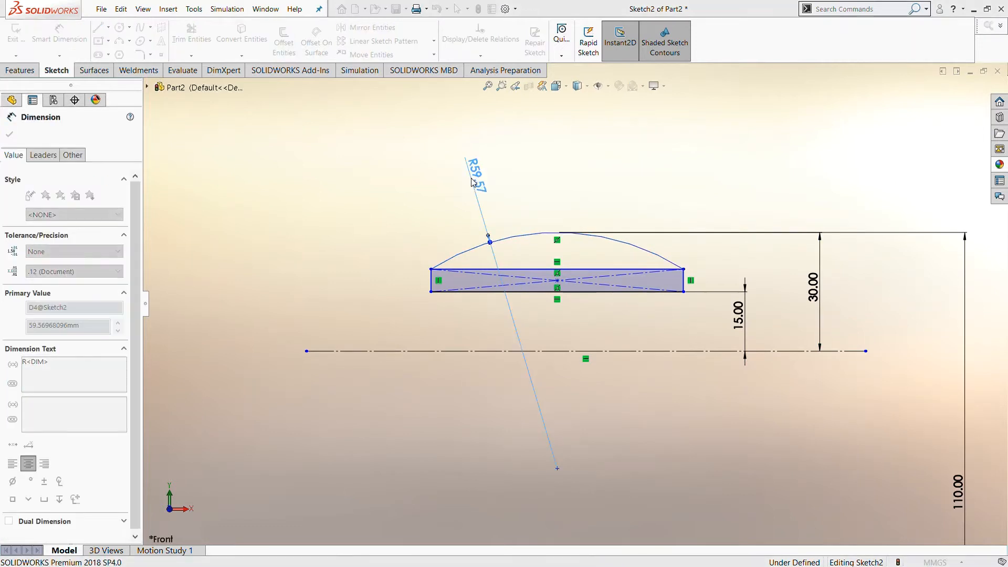
Try a radius of 150 mm on the arc and undo the change
text(150)
key(Return)
scroll(591, 296, up, 2)
scroll(588, 295, down, 1)
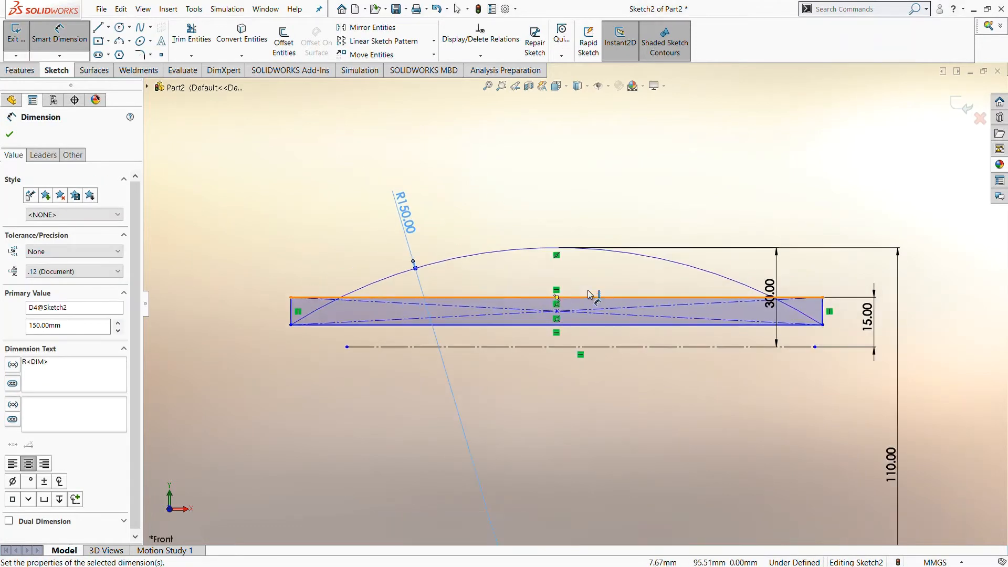
key(ctrl+z)
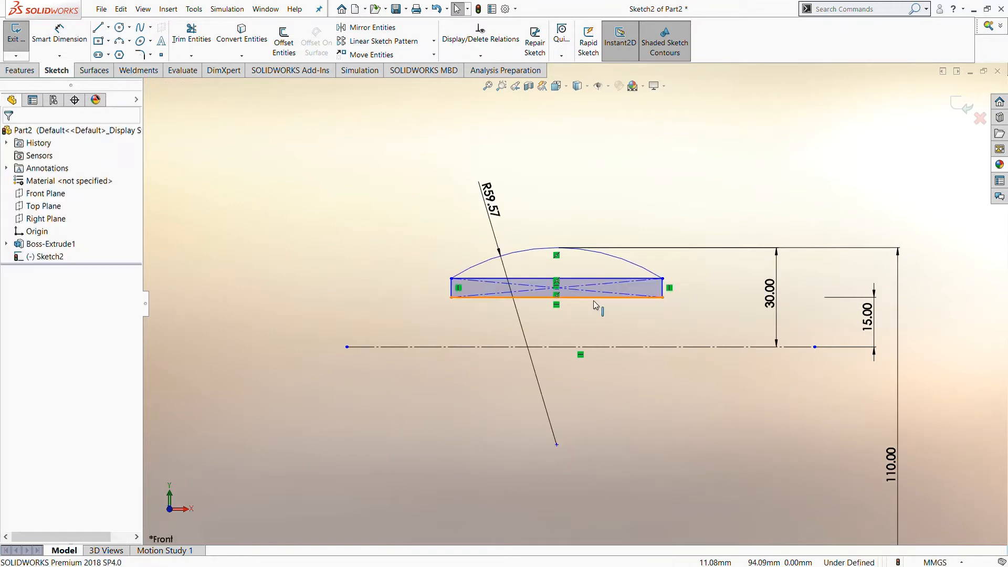
Dimension the rectangle's lower edge and set its length to 72 mm
scroll(581, 298, down, 2)
click(582, 297)
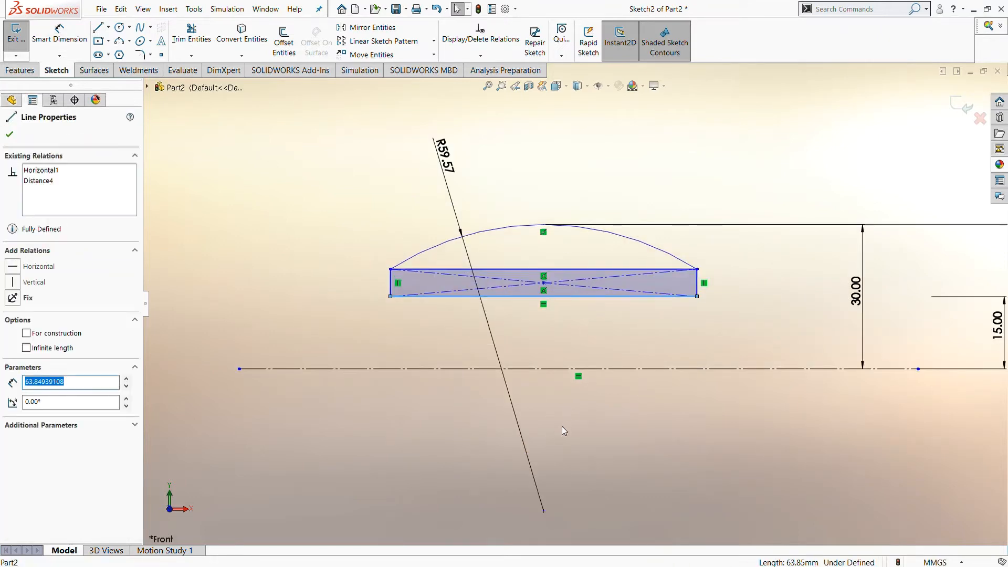
key(Escape)
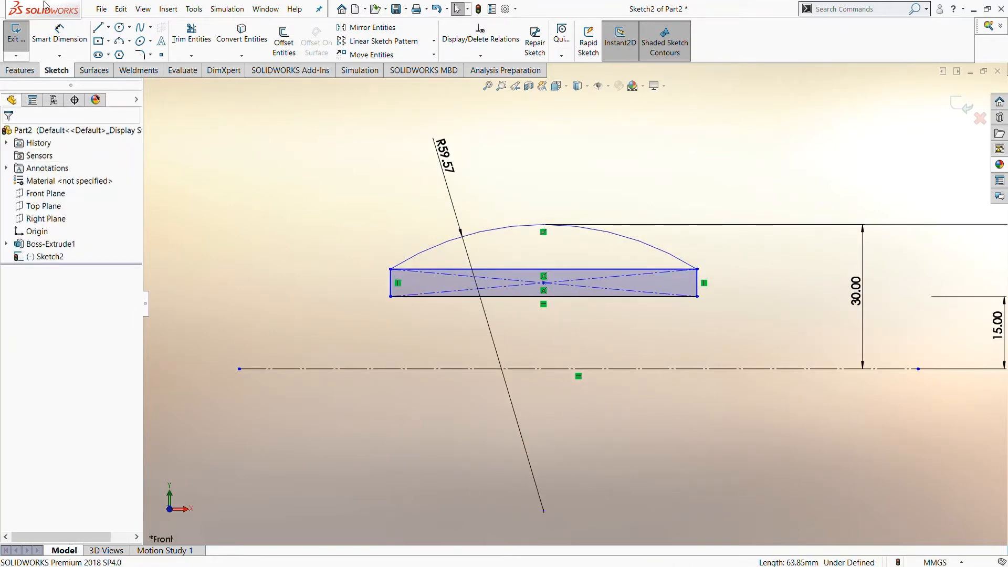
click(59, 33)
click(531, 297)
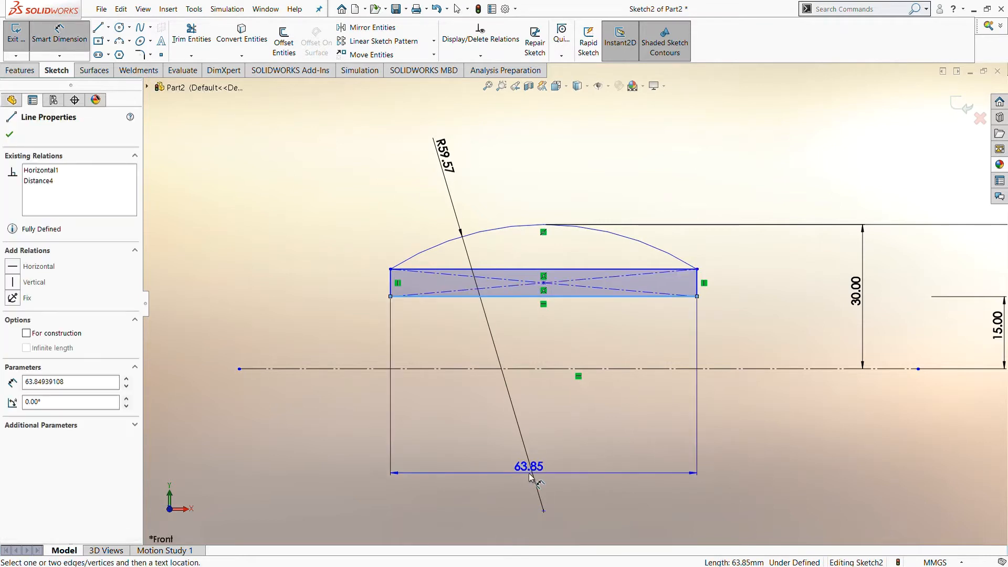
click(571, 452)
text(72)
key(Return)
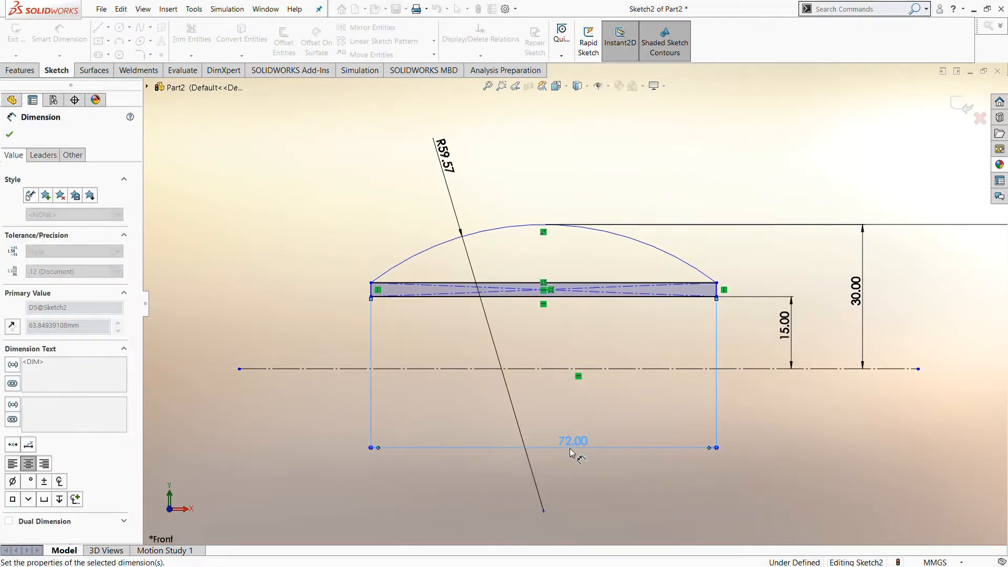
Set the radius of the arc above the rectangle to 150 mm
scroll(582, 417, up, 1)
scroll(585, 380, down, 2)
scroll(446, 170, up, 2)
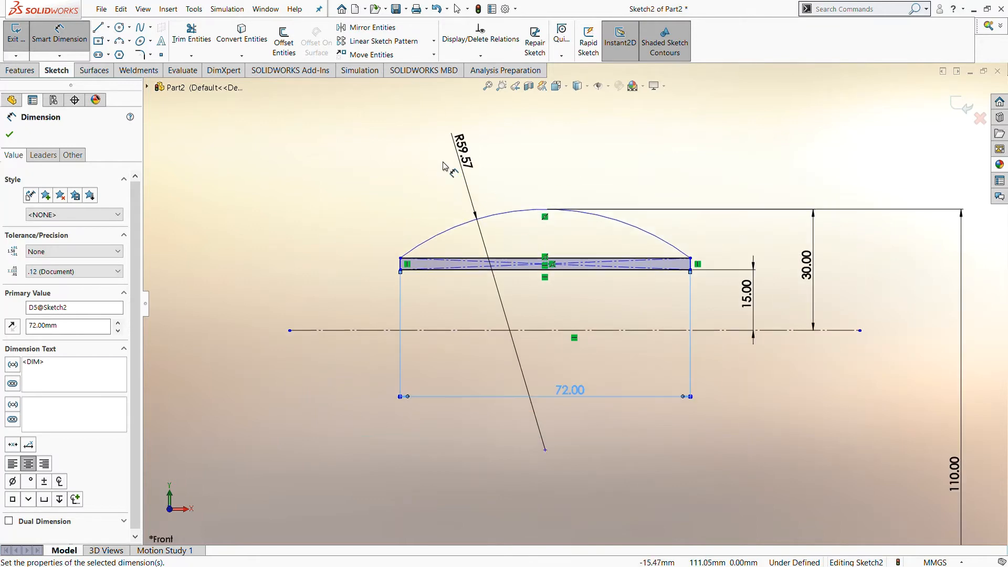
double_click(468, 158)
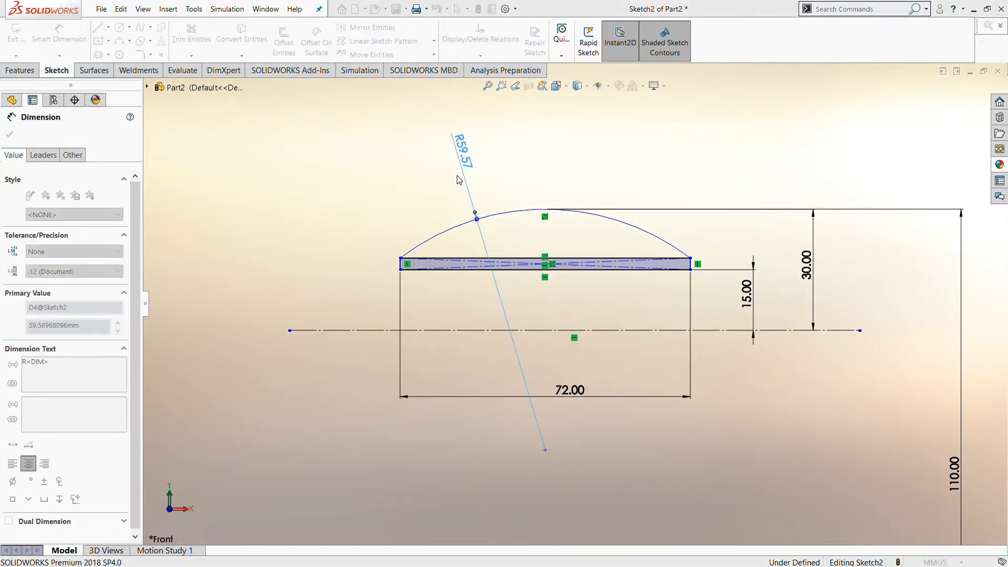
text(150)
key(Return)
scroll(664, 212, down, 1)
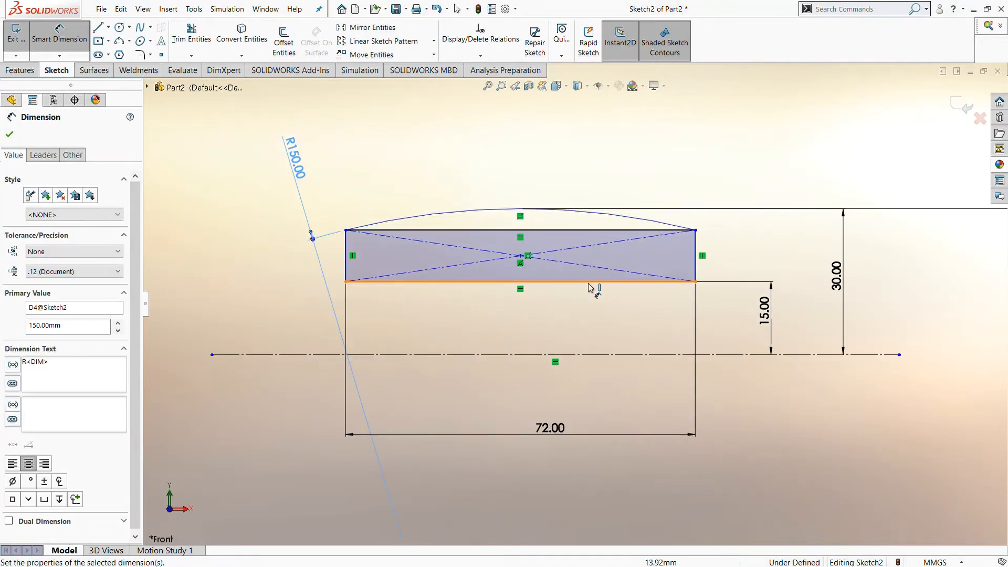
Trim away the rectangle's upper edge and both diagonal construction lines beneath the arc
scroll(581, 308, up, 3)
scroll(578, 401, down, 2)
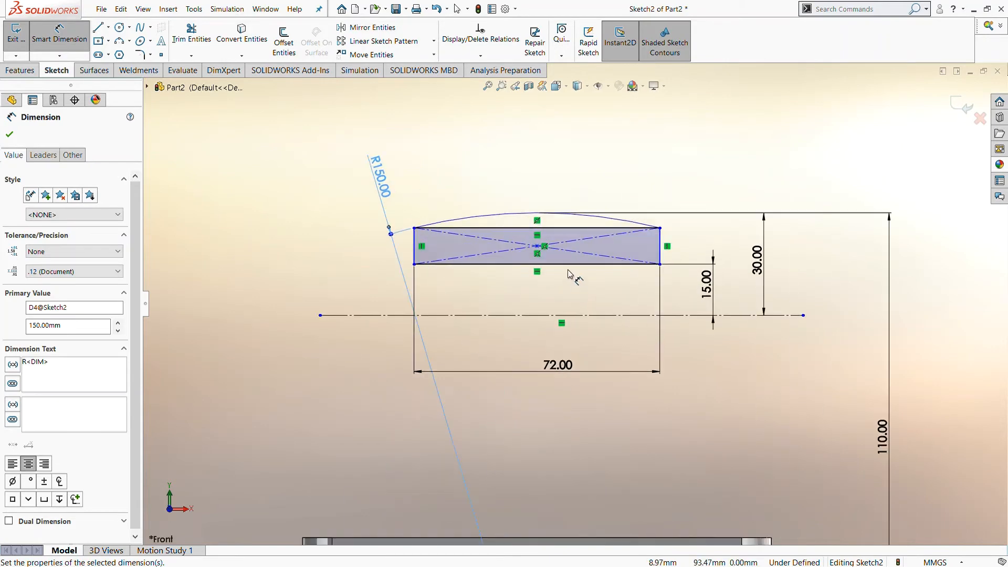
scroll(568, 273, down, 3)
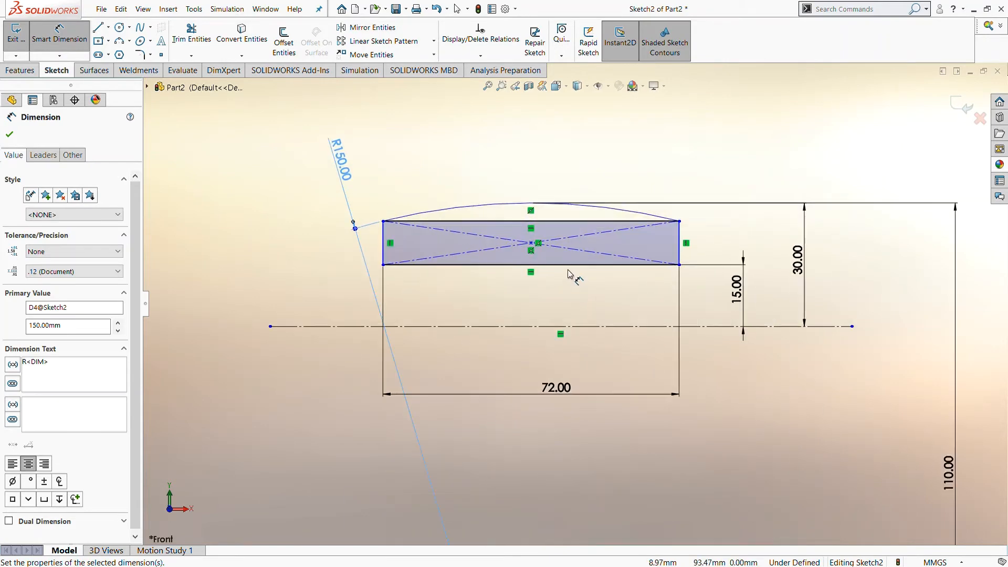
click(191, 33)
mouse_move(434, 208)
mouse_down()
mouse_move(429, 245)
mouse_move(536, 243)
mouse_up()
Add a horizontal relation between the arc's two endpoints
click(473, 55)
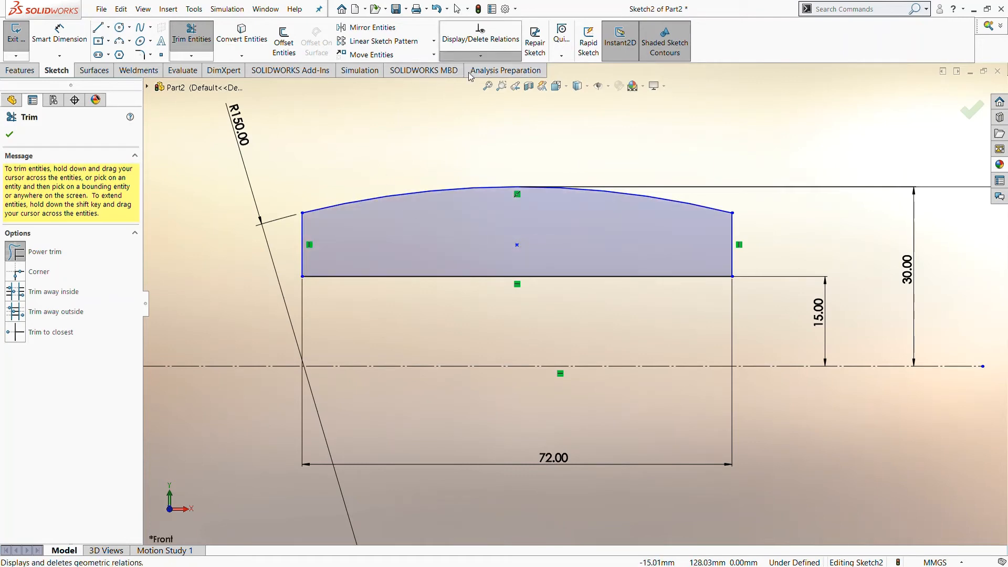
click(472, 79)
click(302, 211)
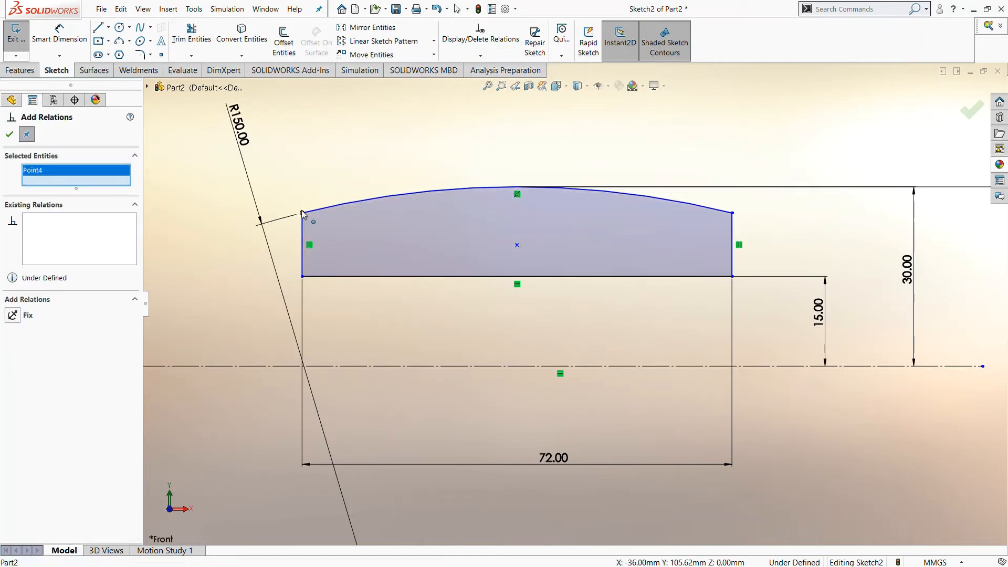
click(733, 214)
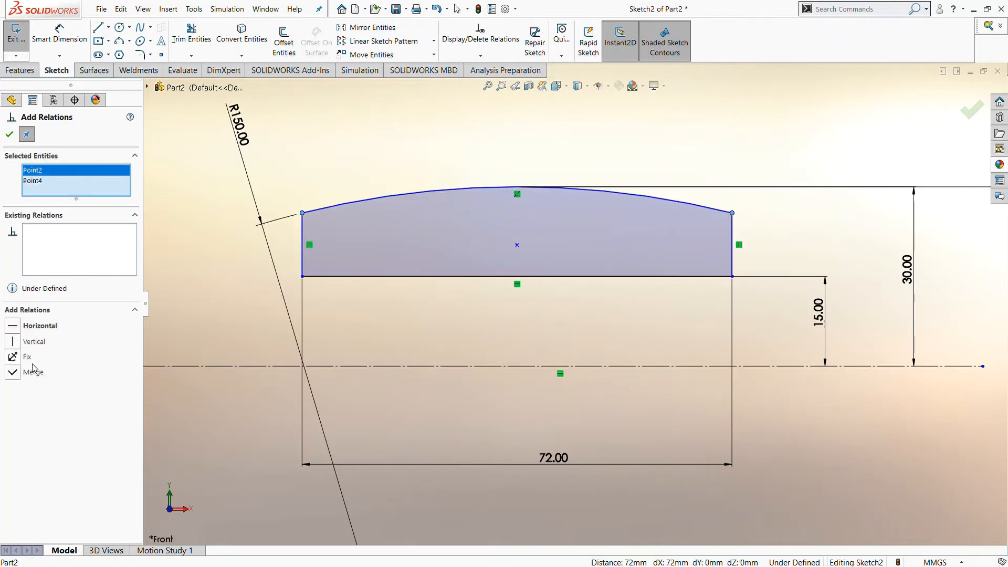
click(9, 135)
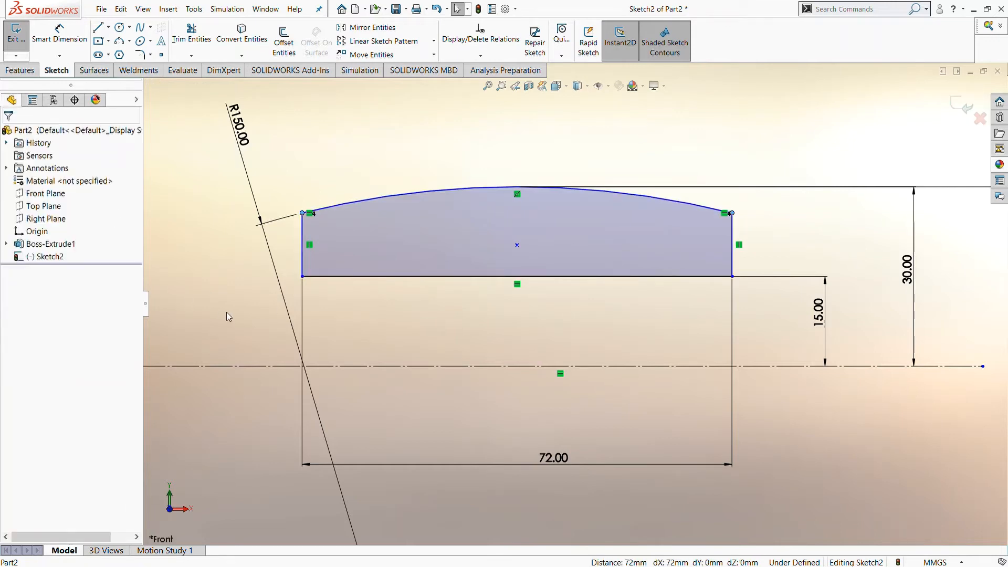
Revolve the arc-topped profile 360 degrees about the horizontal centreline, keeping Merge result on
key(z)
click(20, 70)
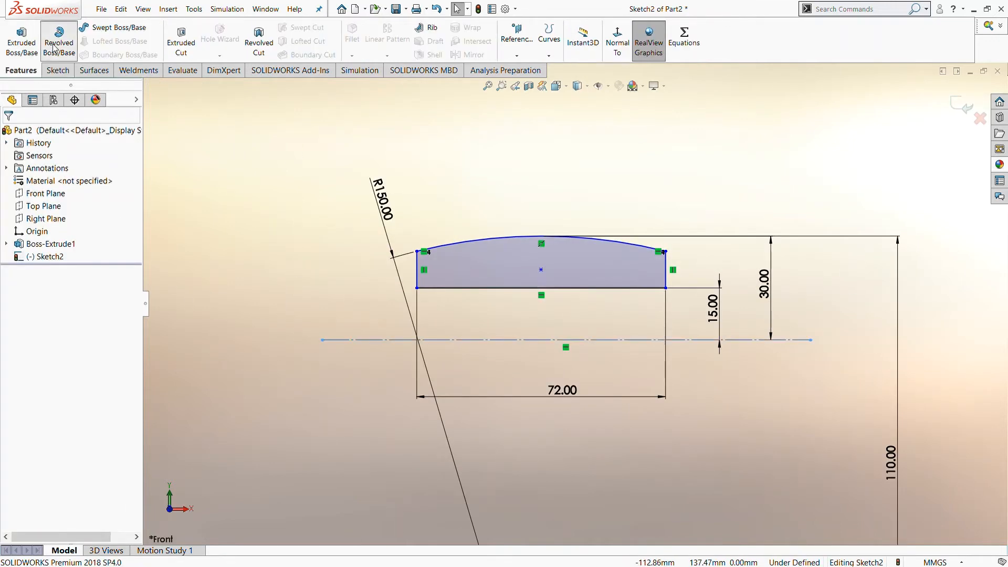
click(59, 41)
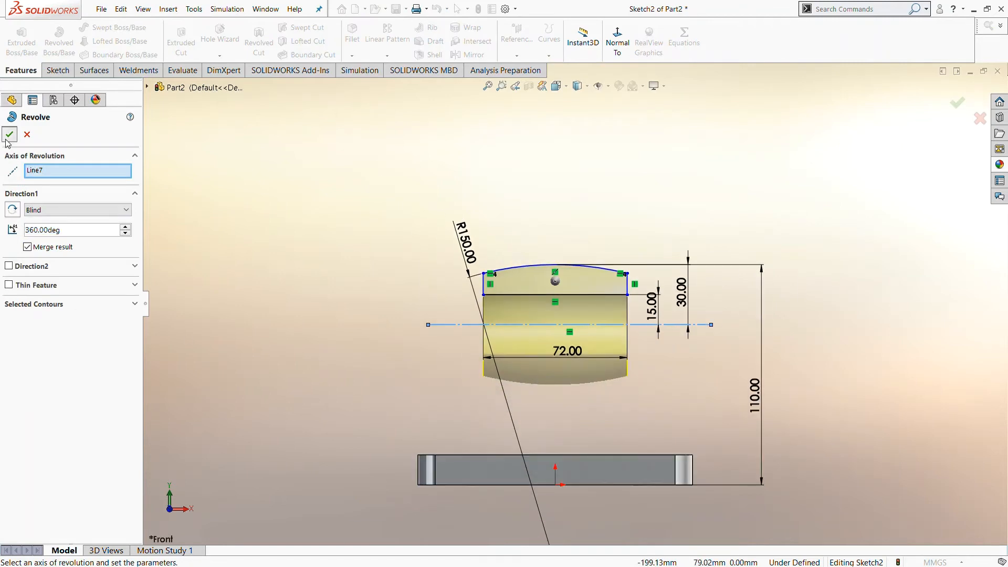
click(9, 135)
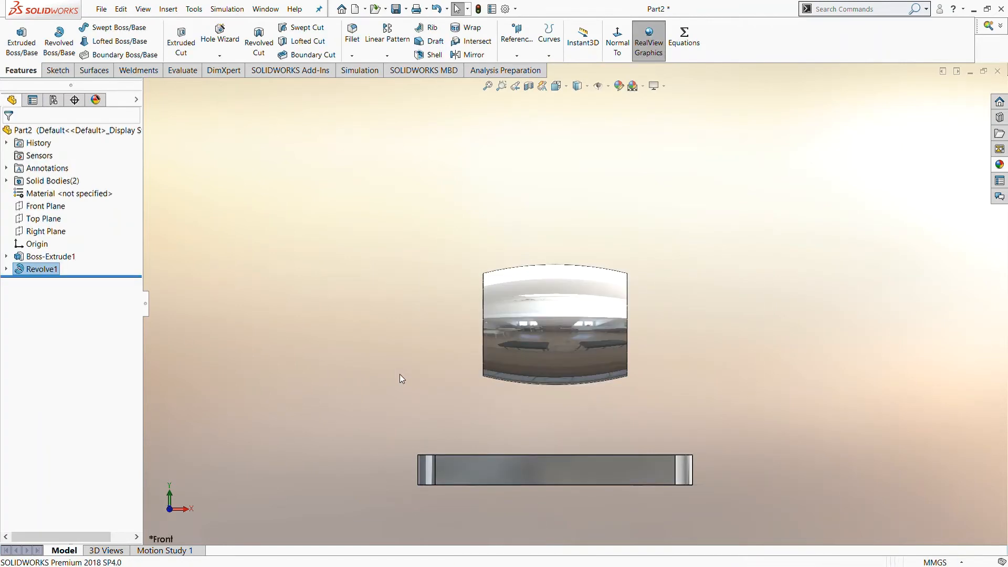
Start a new sketch on the Front Plane, viewed normal to it, and convert the plate's upper straight edge into it
click(45, 208)
key(s)
click(44, 283)
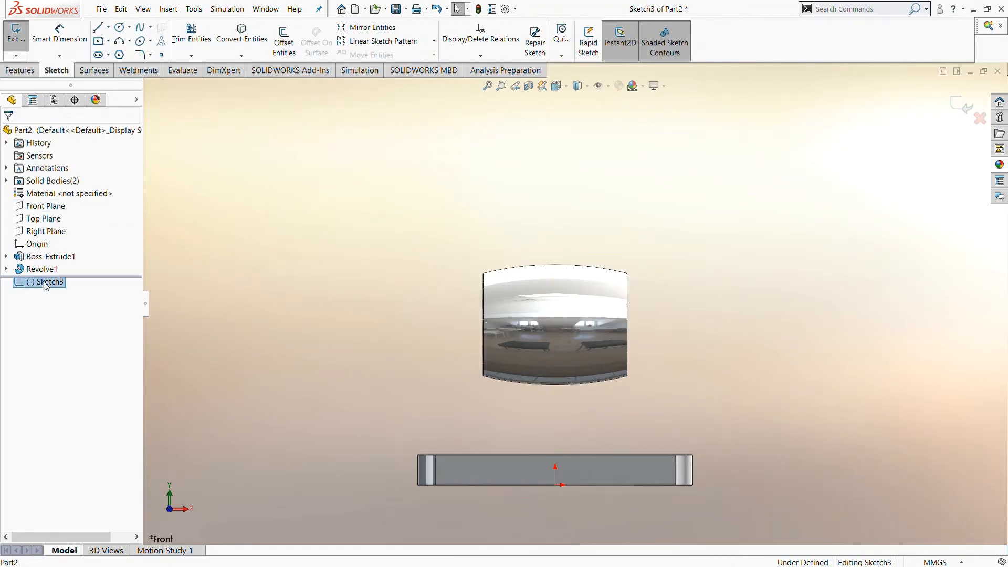
click(65, 266)
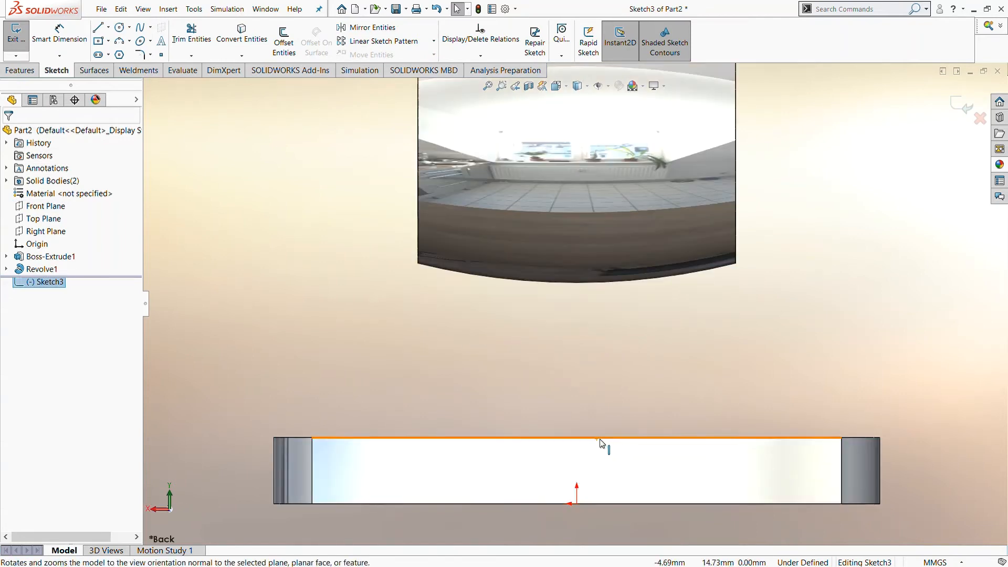
click(237, 40)
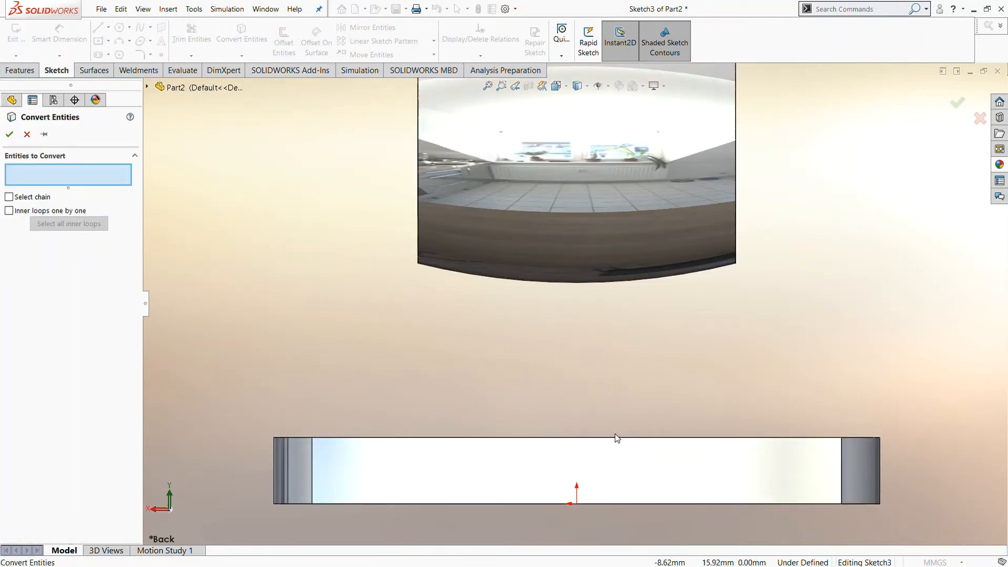
click(616, 438)
click(9, 134)
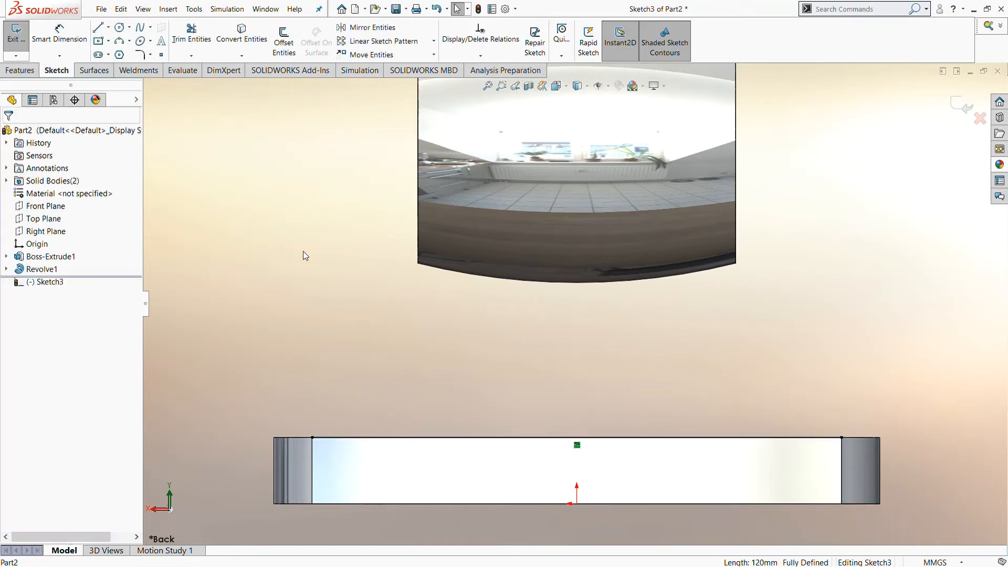
Draw a vertical line from the origin up into the revolved body and a slanted line down to the plate's upper edge, about 25 mm away
click(96, 29)
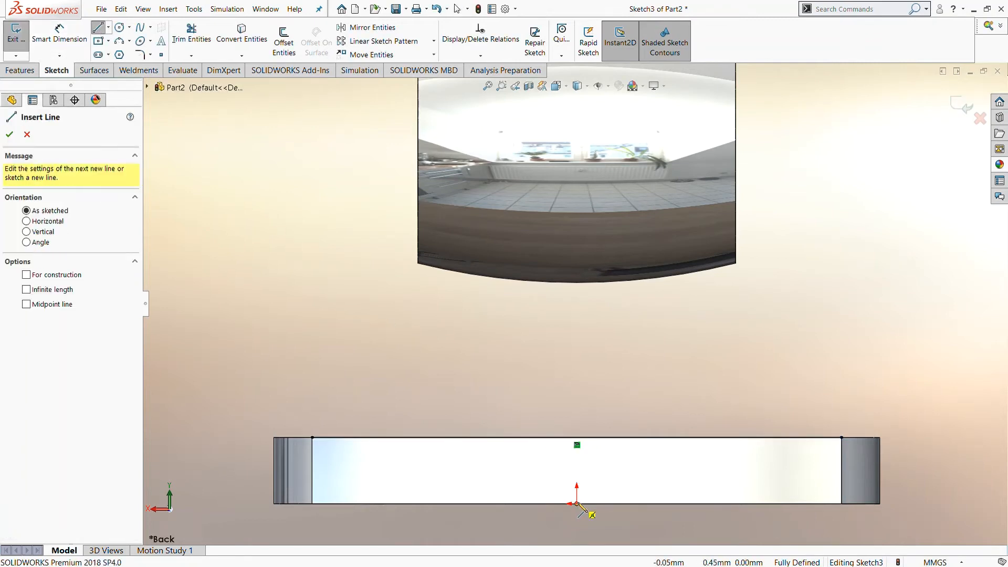
click(577, 504)
click(577, 232)
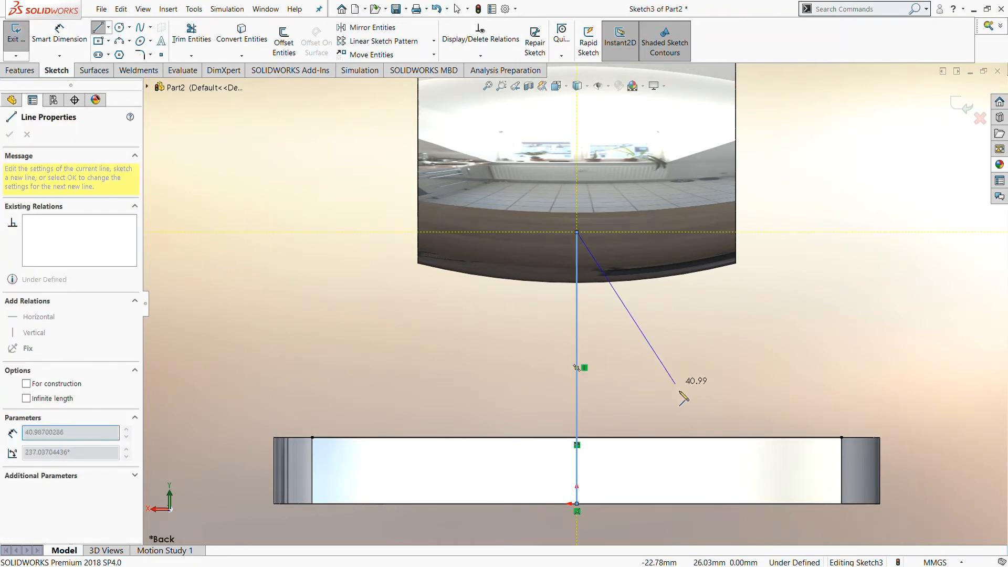
click(687, 438)
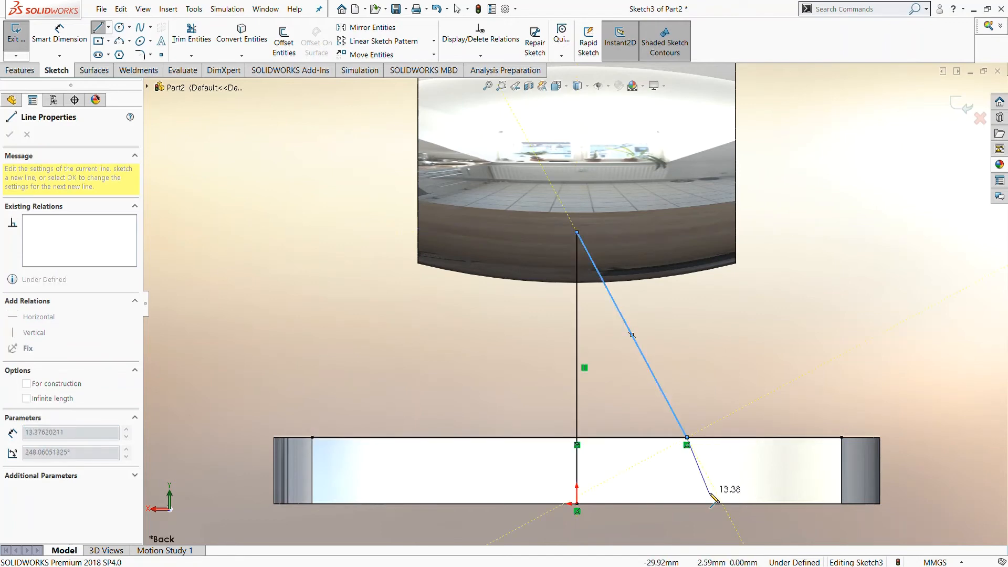
key(Escape)
Set the horizontal distance from the vertical line to the slanted line's lower endpoint to 25 mm
click(52, 42)
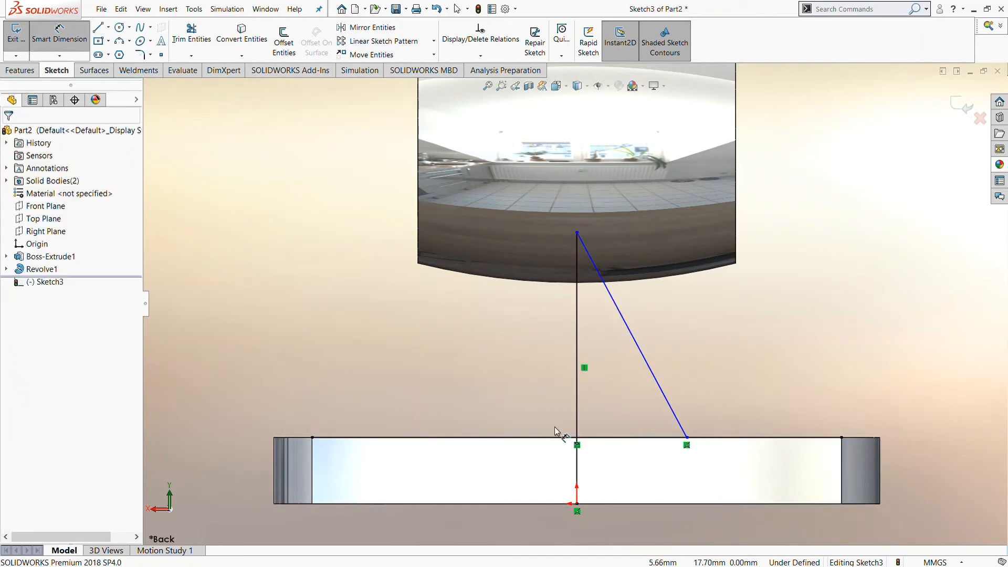
click(577, 456)
click(686, 437)
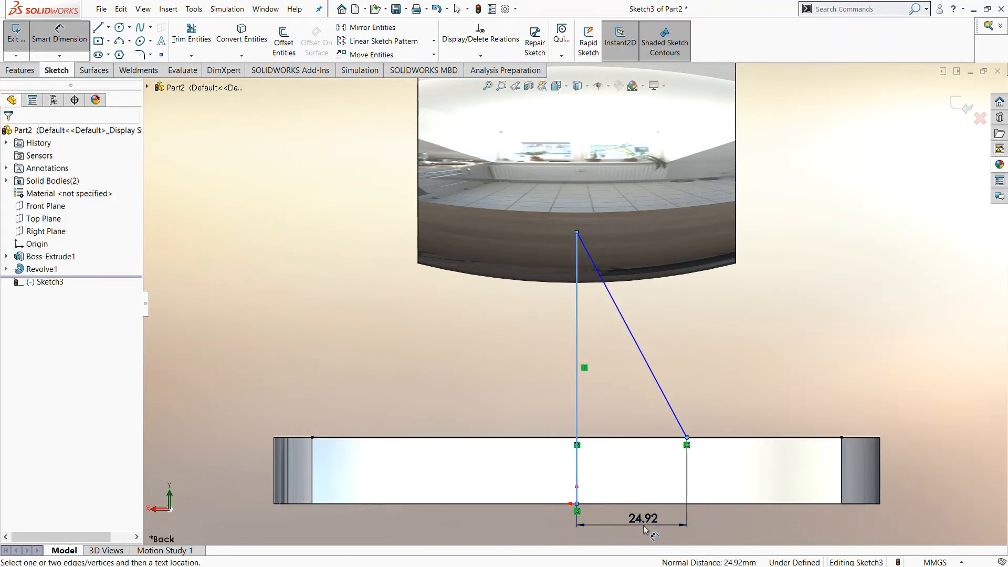
click(645, 530)
text(25)
key(Return)
scroll(644, 527, up, 2)
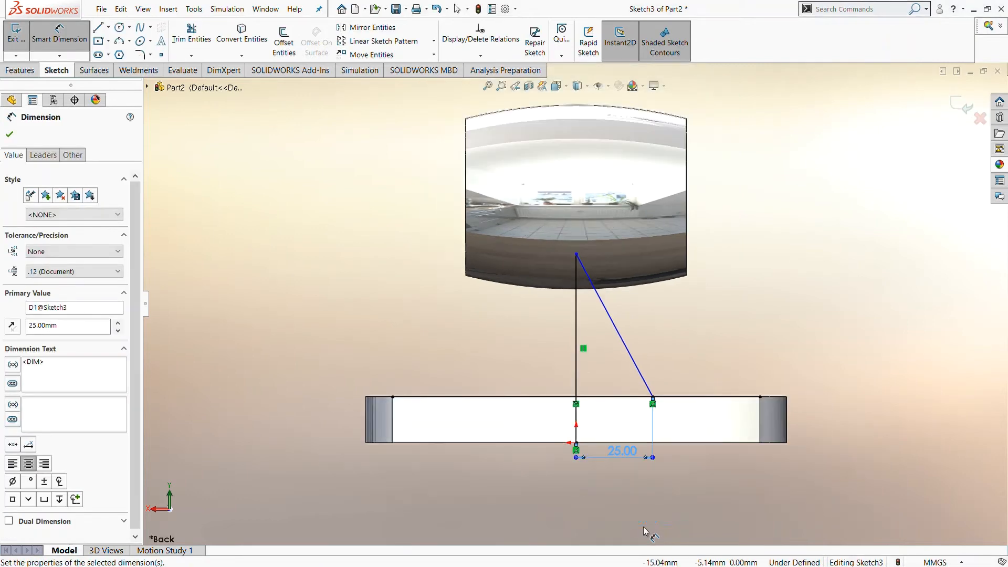
click(629, 473)
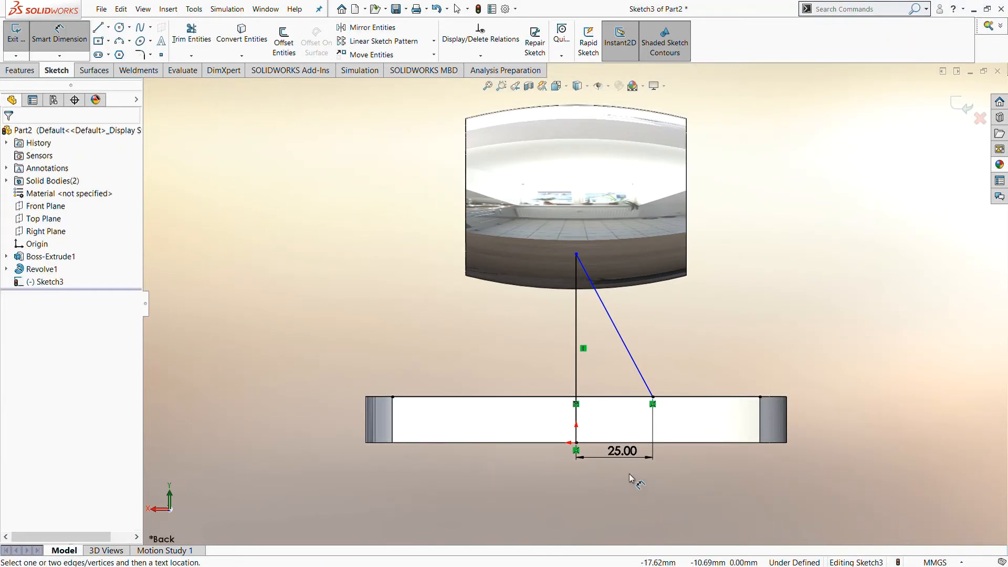
Dimension the angle between the vertical and slanted lines and set it to 14 degrees
click(576, 344)
click(622, 341)
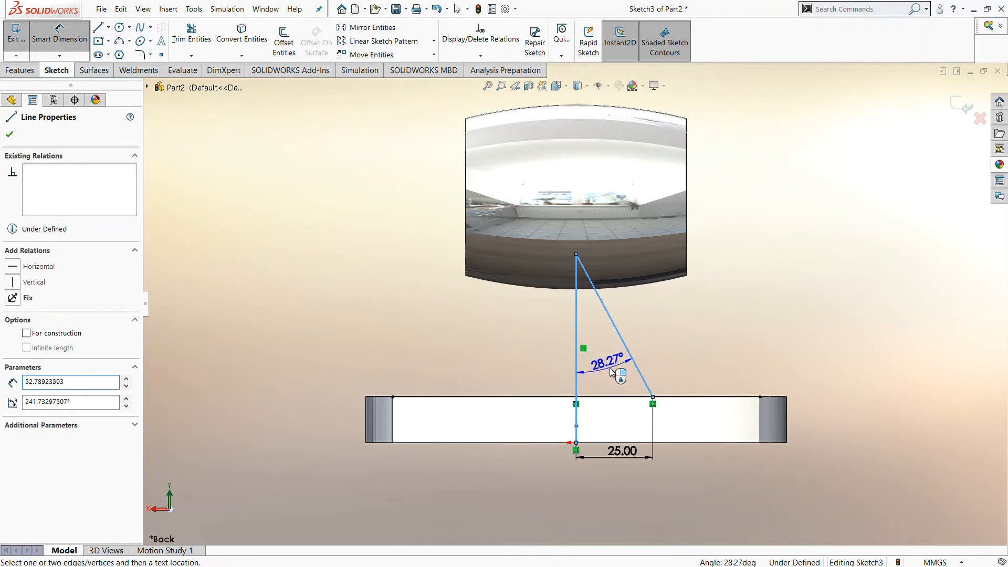
click(610, 368)
text(14)
key(Return)
scroll(603, 368, up, 1)
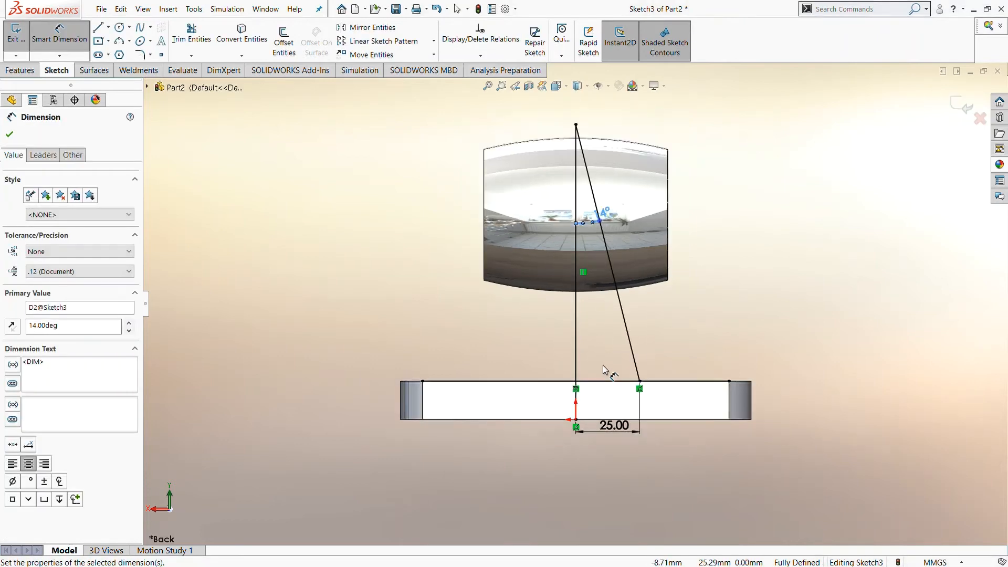
key(Escape)
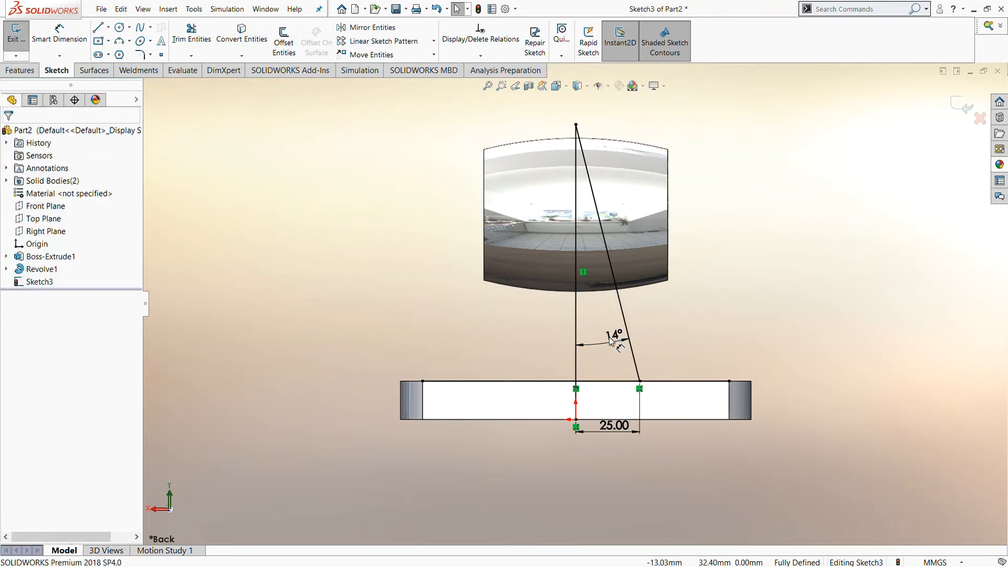
Draw a horizontal line inside the revolved body's lower part from the vertical line to just past the slanted line
click(576, 265)
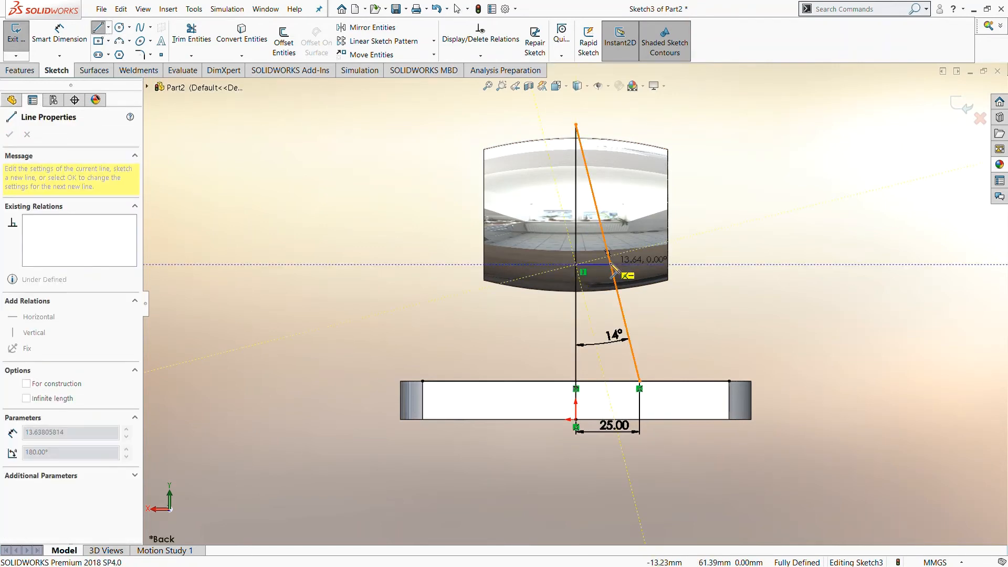
click(616, 264)
key(Escape)
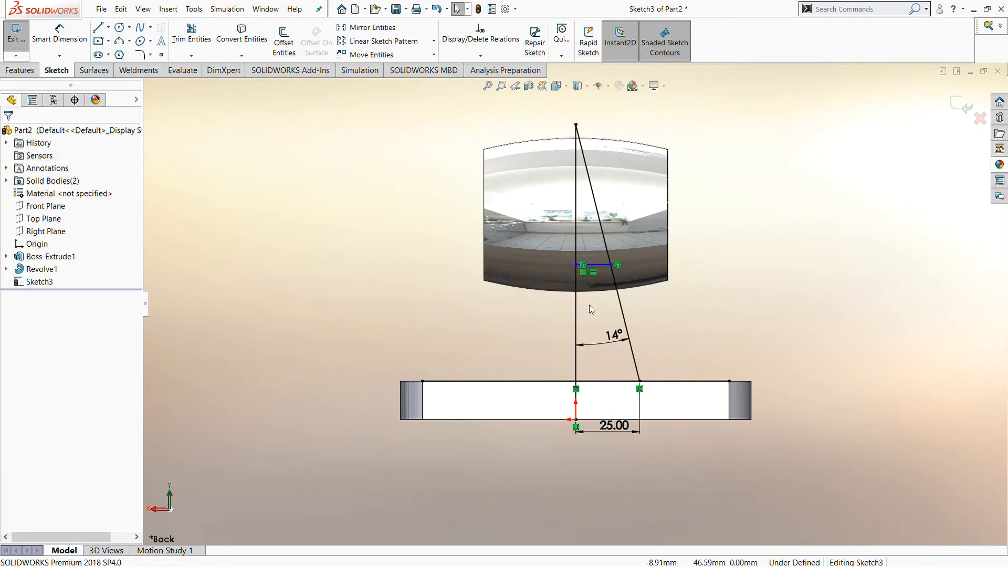
Trim the surplus plate edge and the line ends beyond the short horizontal line to leave a closed tapered profile
scroll(592, 341, down, 2)
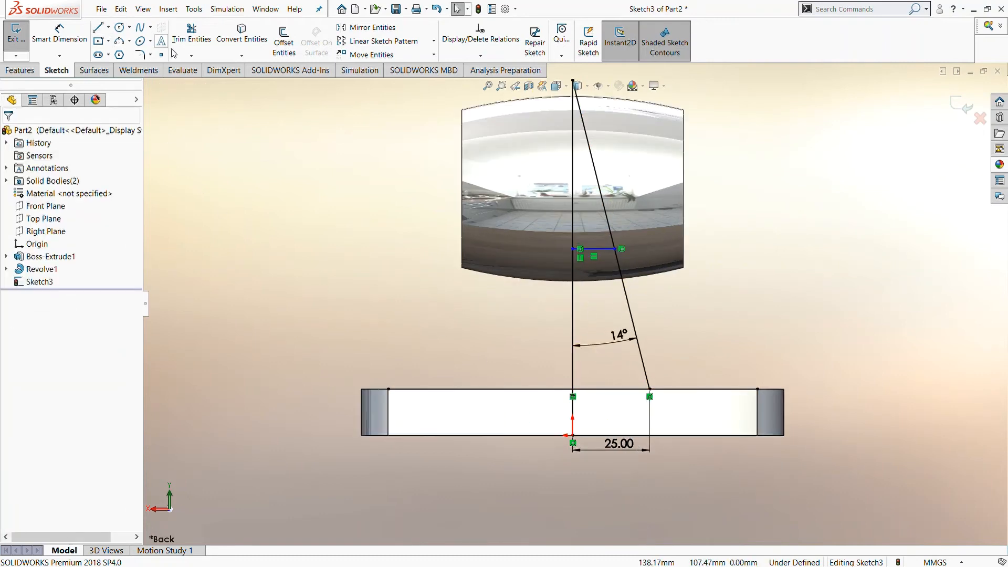
click(192, 33)
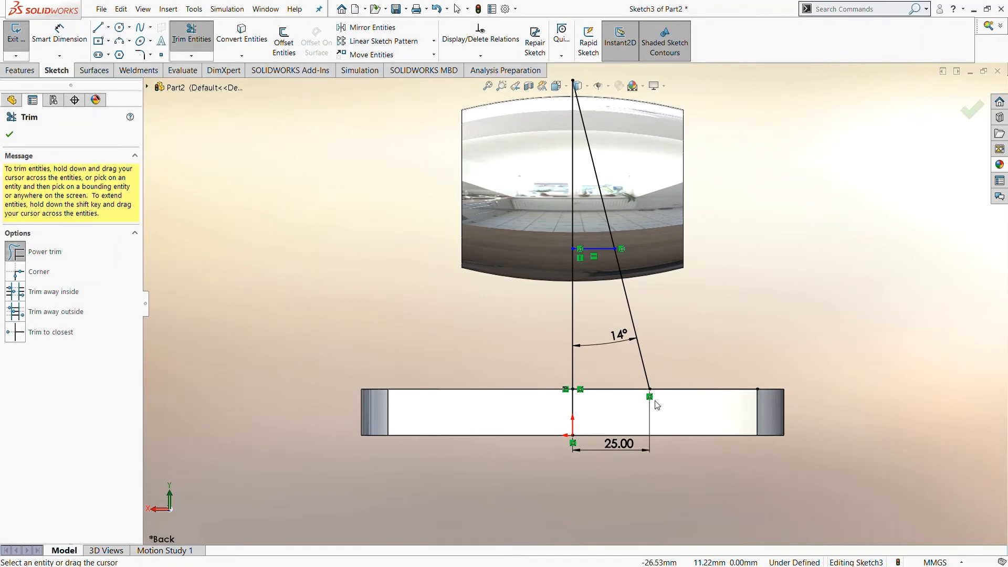
drag(679, 375, 681, 411)
drag(629, 199, 560, 204)
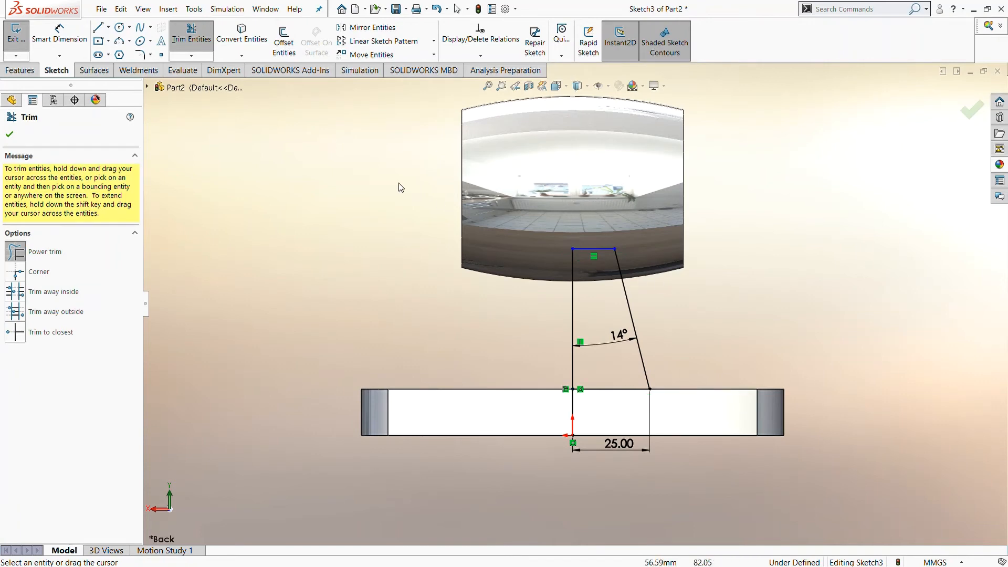
key(Escape)
Convert the tapered profile's vertical line into construction geometry
scroll(621, 356, up, 1)
scroll(621, 359, down, 1)
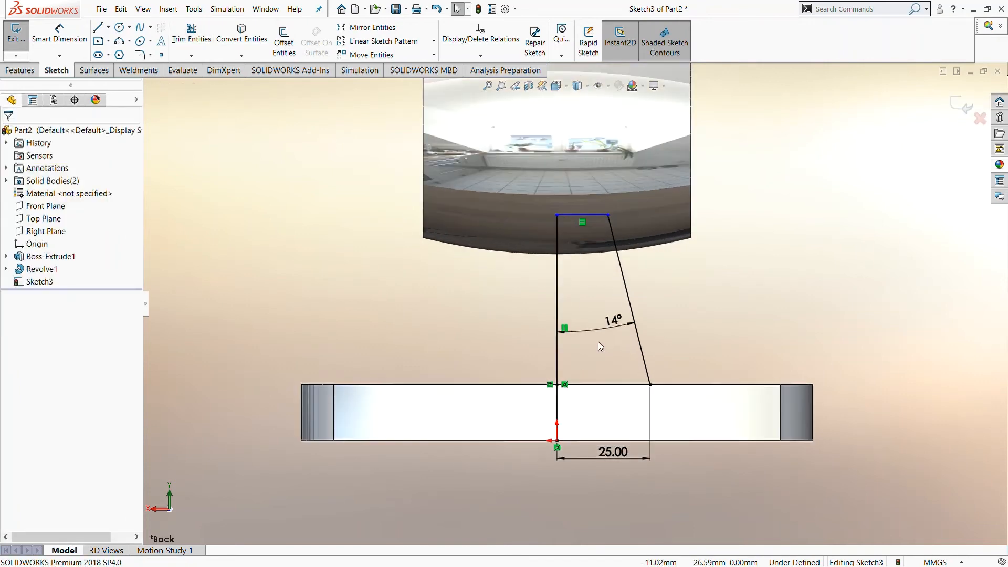
click(557, 317)
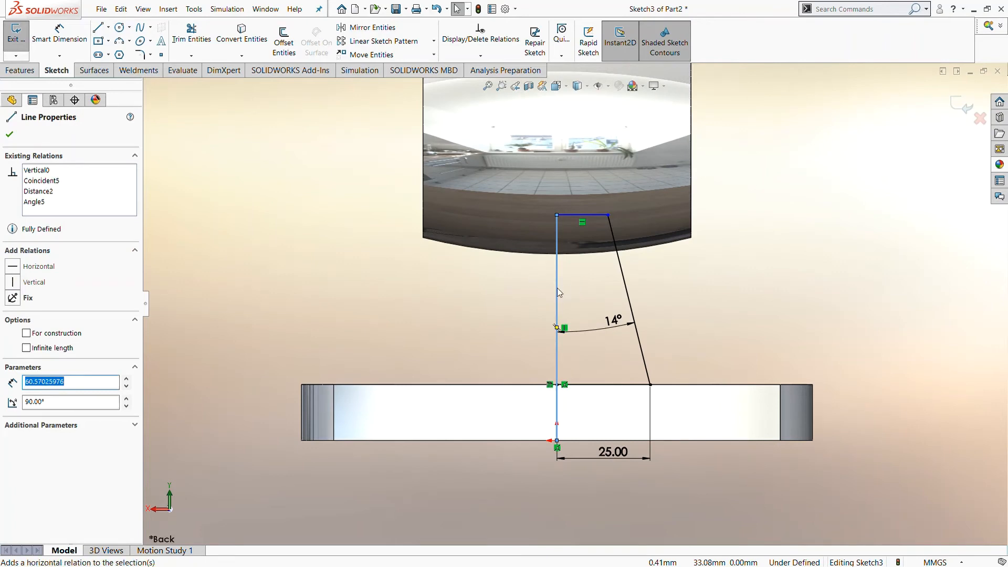
click(578, 292)
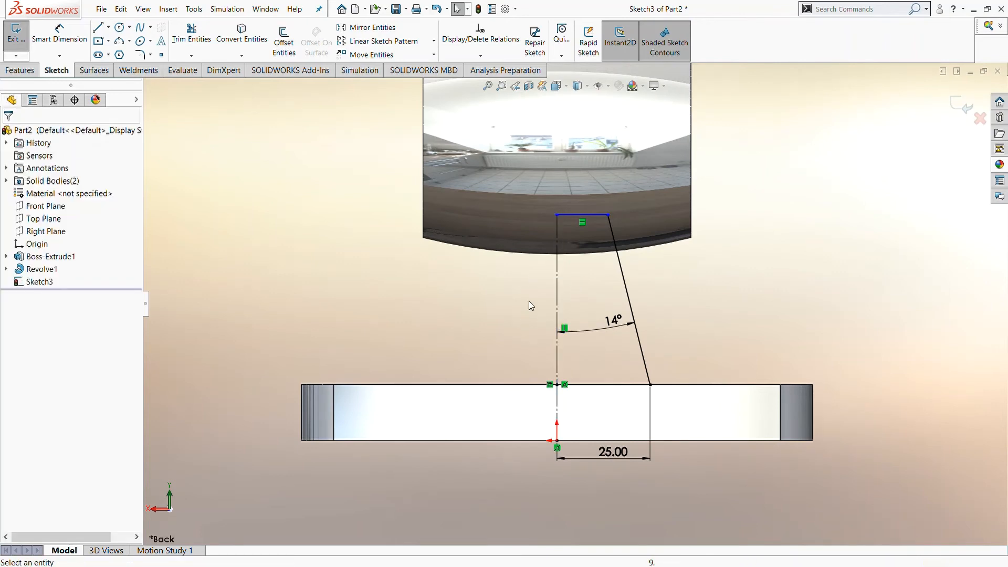
Revolve the tapered profile about its vertical construction line to form the neck between the plate and the barrel
click(19, 70)
click(59, 41)
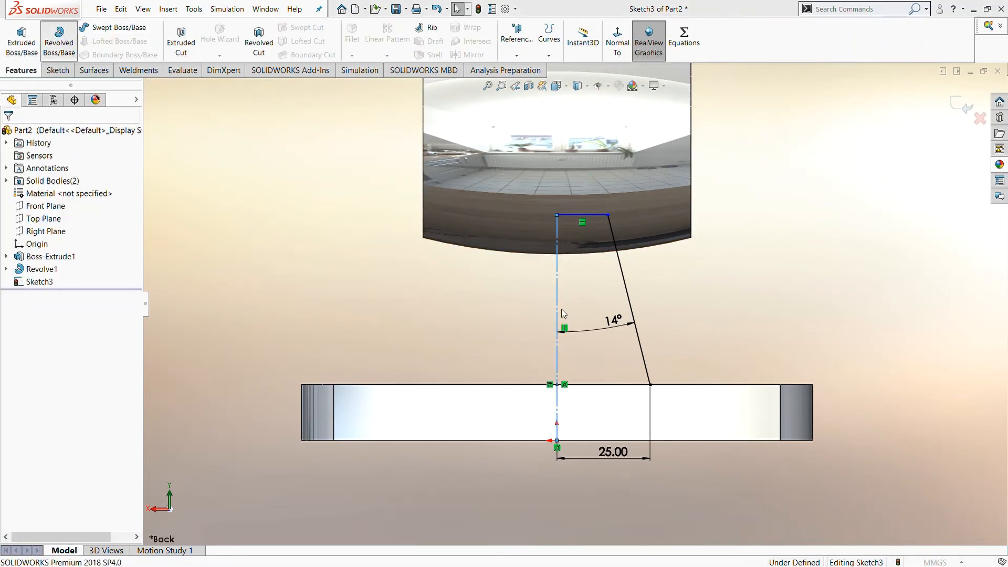
click(9, 134)
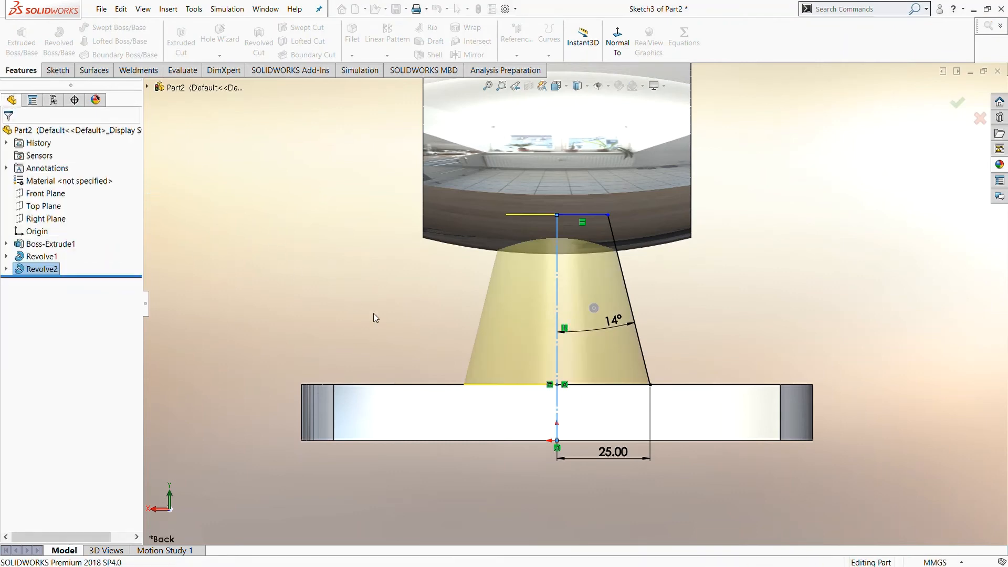
Fillet the circular edge where the tapered neck meets the base plate with a 2 mm radius
middle_drag(367, 302, 362, 362)
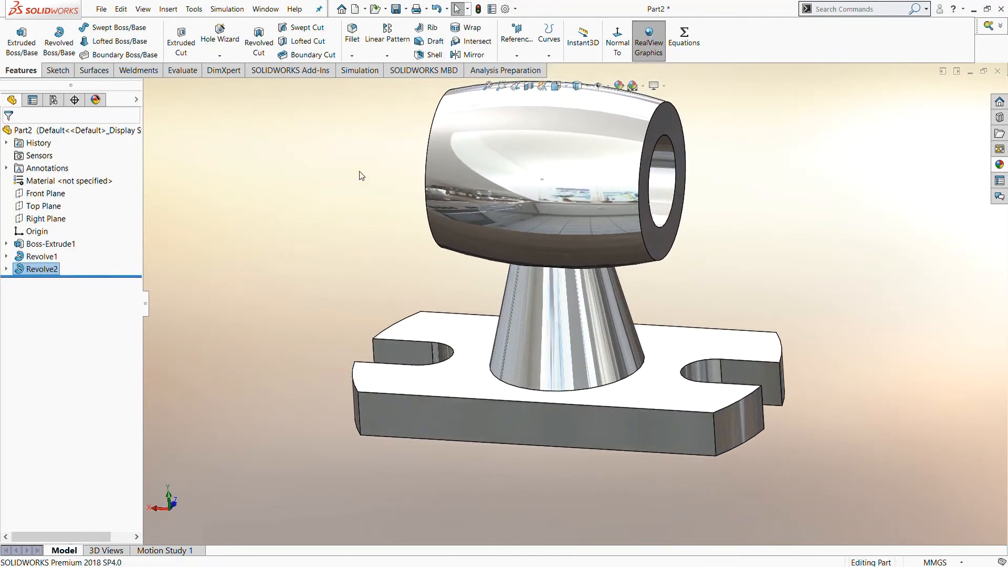
click(352, 35)
click(584, 391)
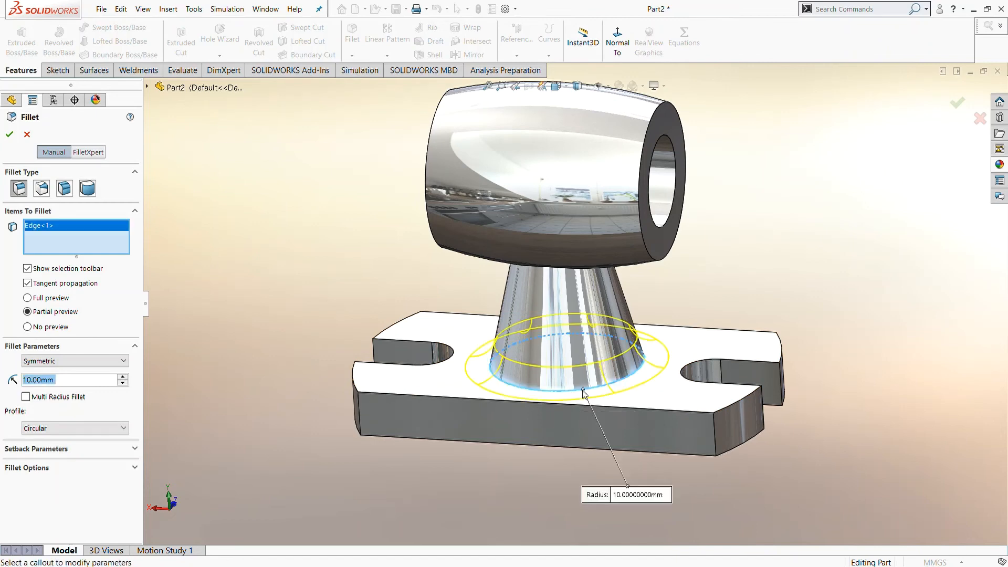
text(2)
key(Return)
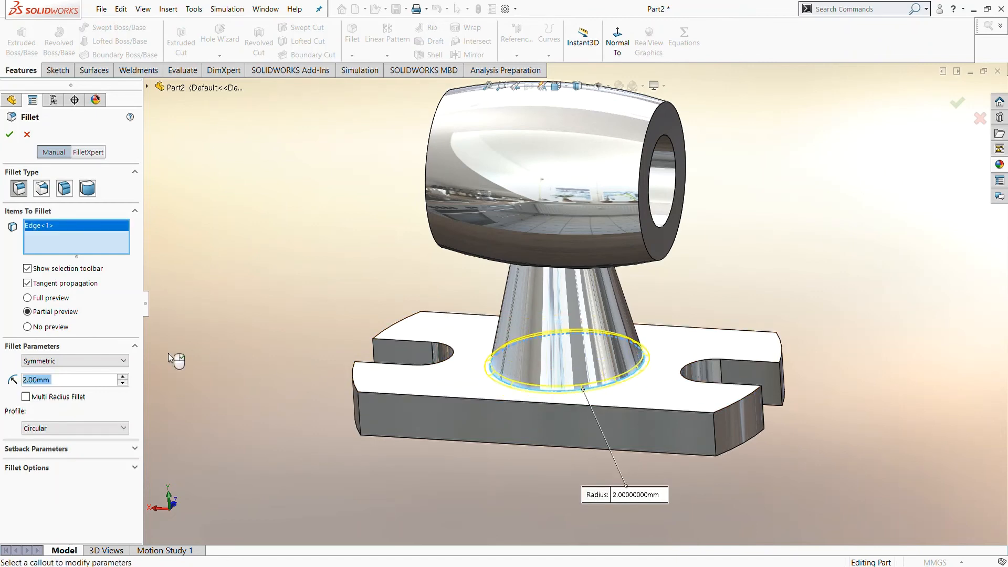
click(9, 135)
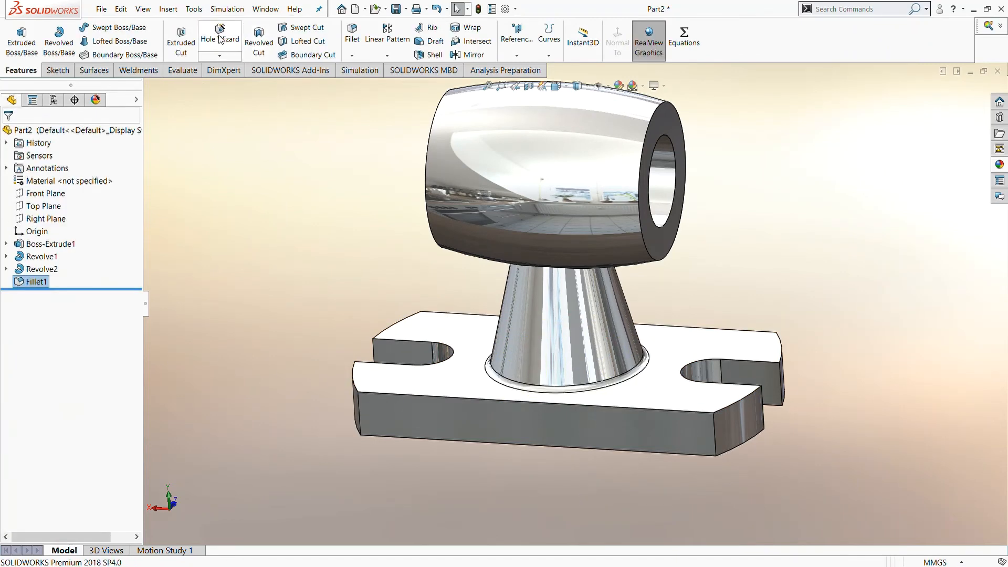
Fillet the edge where the tapered neck meets the barrel with a 5 mm radius
middle_drag(550, 303, 574, 257)
click(572, 251)
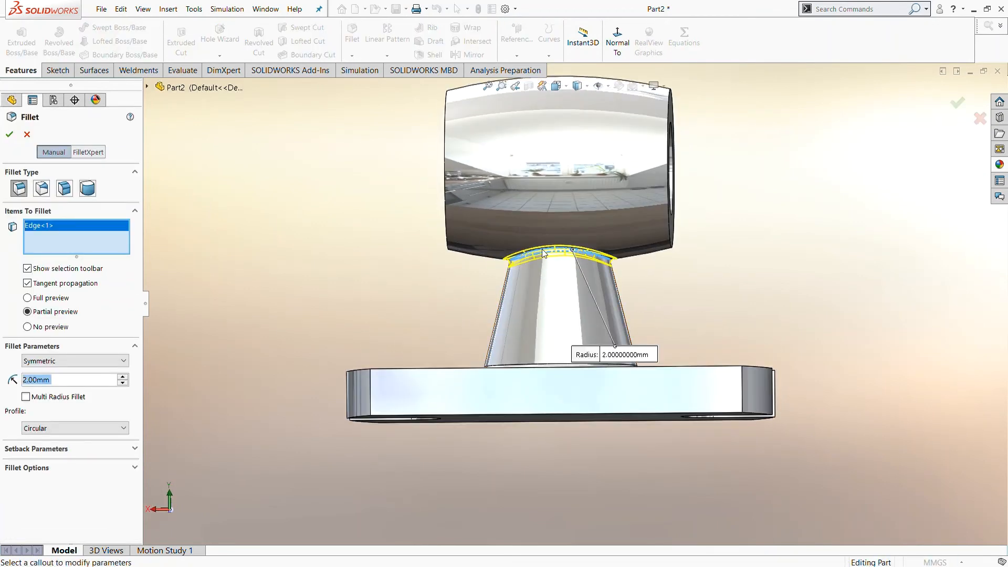
text(5)
key(Return)
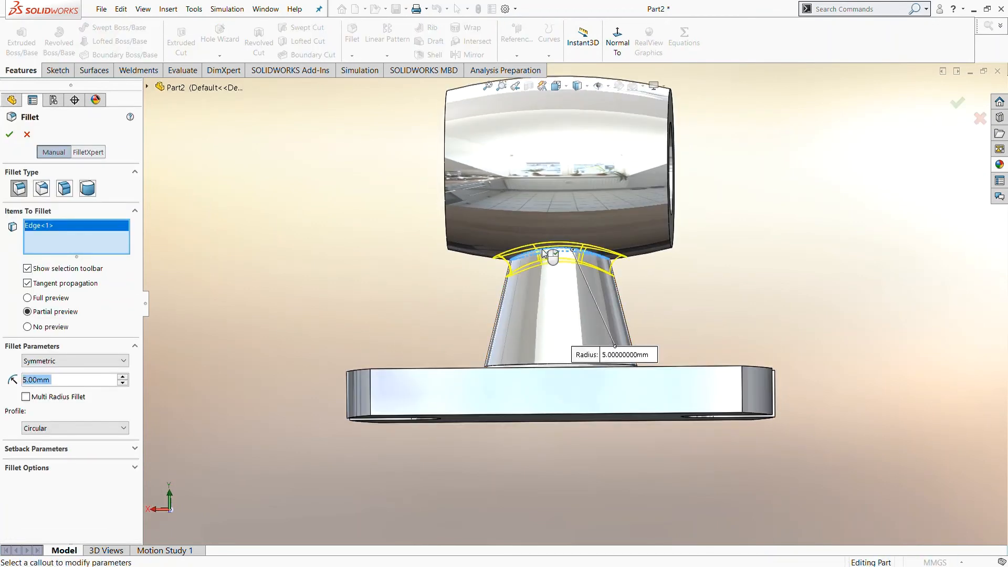
click(8, 136)
Apply the polished copper metal appearance to the fillet between the neck and the barrel
scroll(308, 234, up, 2)
middle_drag(315, 238, 273, 317)
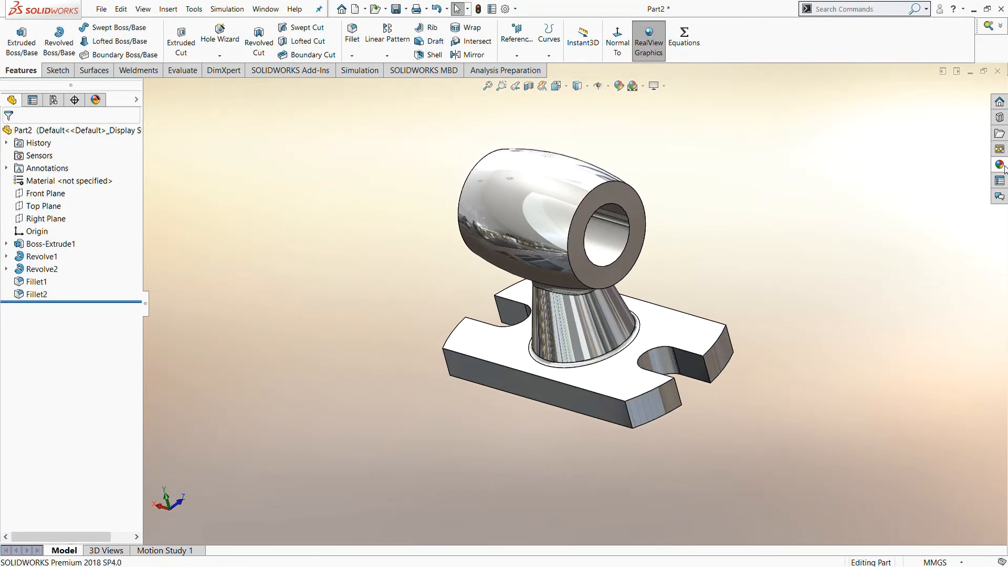
click(998, 164)
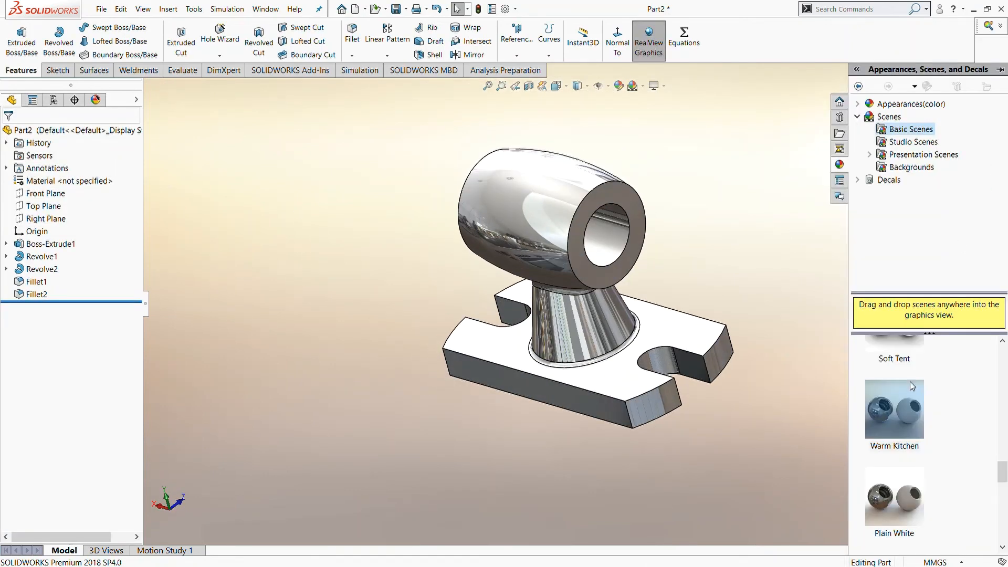
click(897, 105)
click(908, 141)
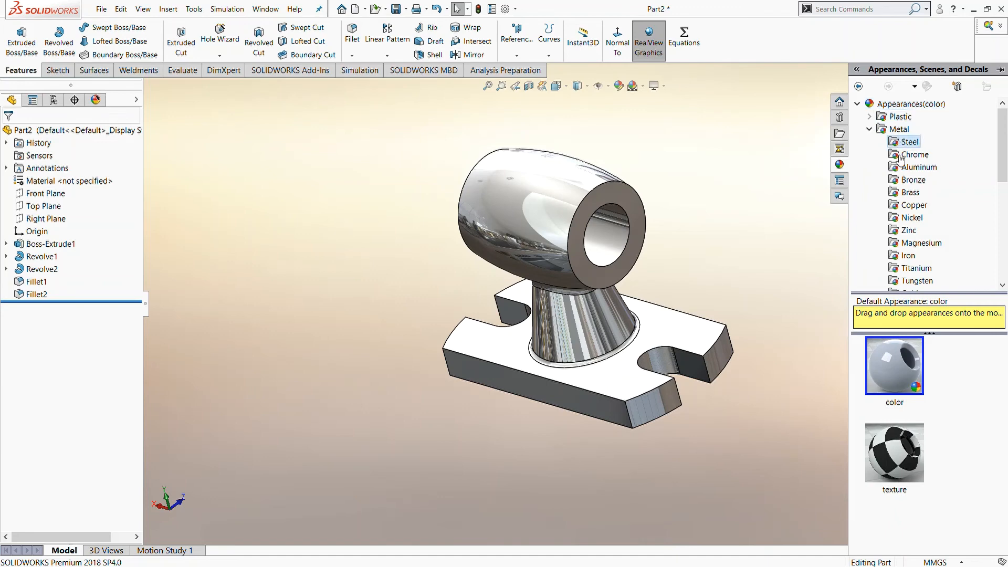
click(898, 129)
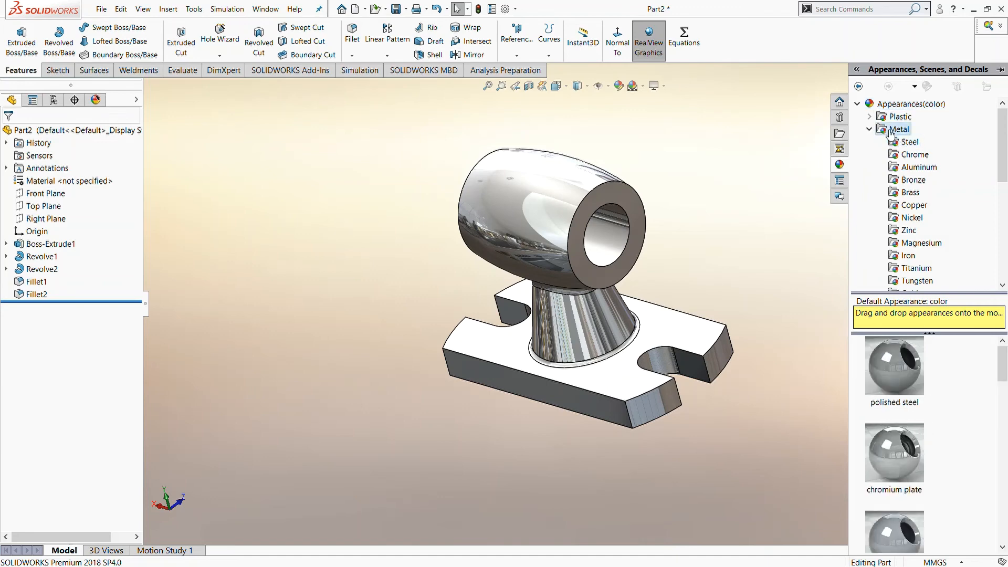
click(869, 129)
scroll(927, 446, down, 3)
drag(903, 411, 705, 367)
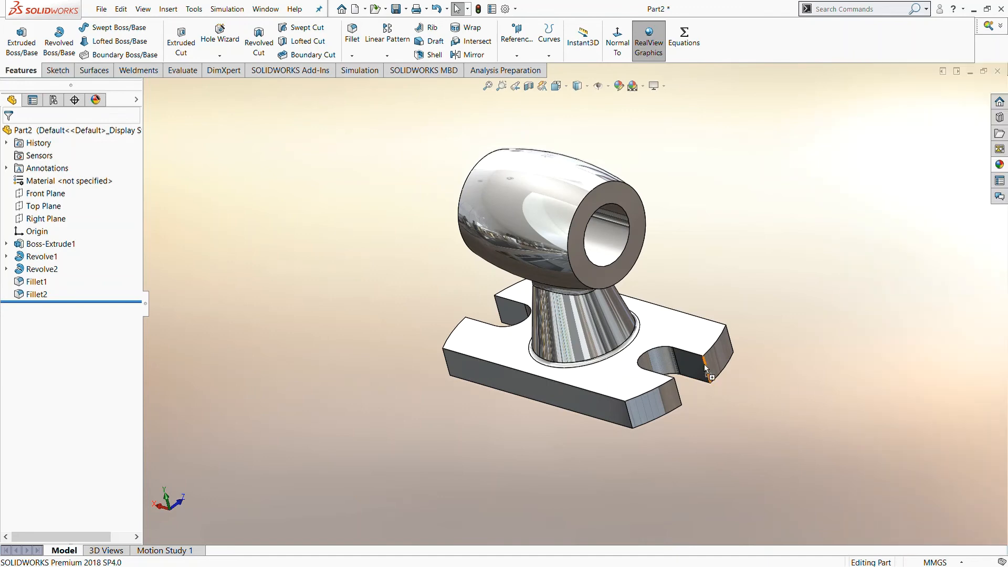
drag(235, 291, 32, 294)
Apply the polished copper appearance to the barrel's bore and to the fillet at the base of the neck
click(996, 166)
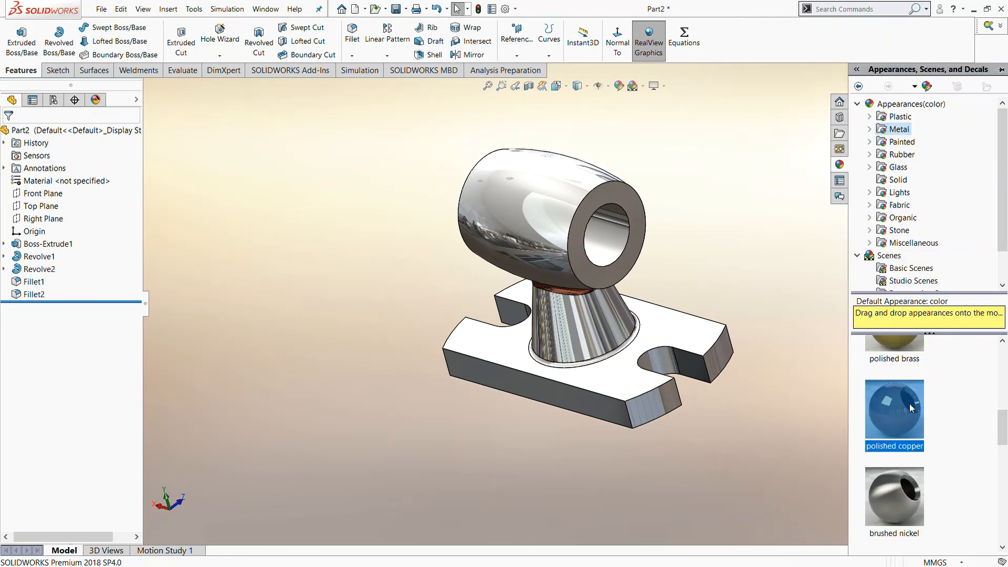
drag(909, 403, 609, 222)
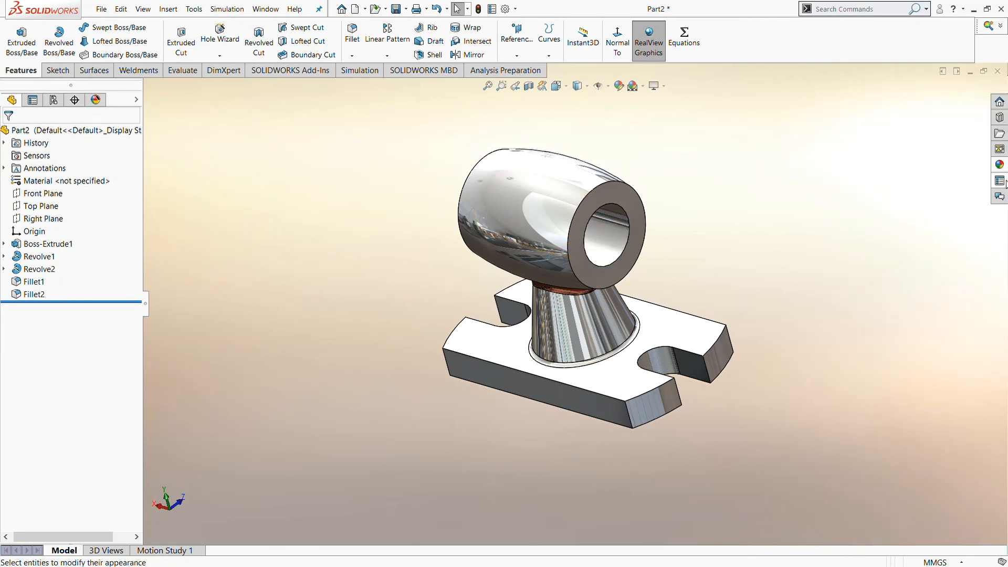
click(1000, 167)
drag(928, 415, 612, 248)
click(999, 164)
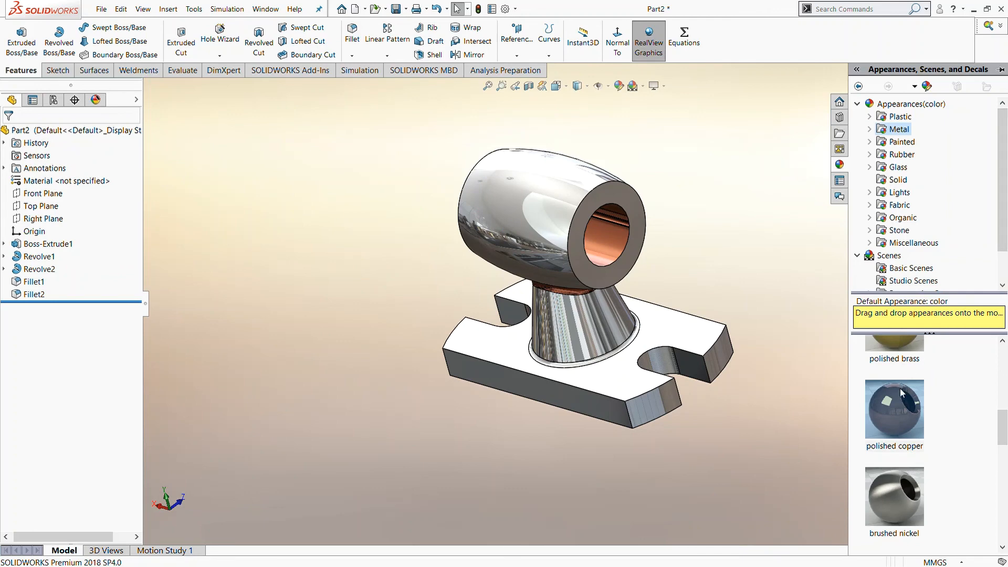
drag(894, 412, 33, 306)
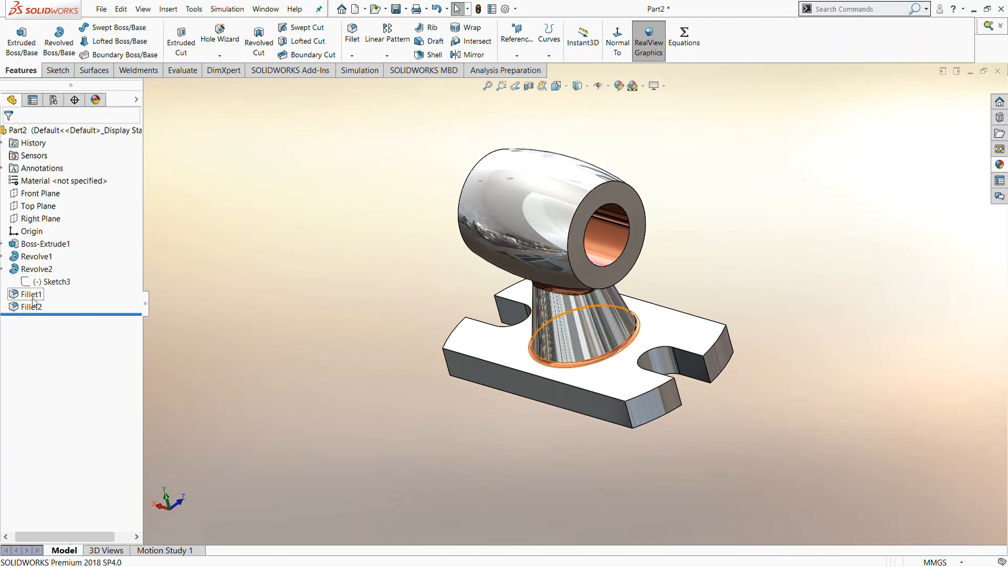
Hide the feature tree and orient the finished part to the isometric view
middle_drag(257, 234, 402, 206)
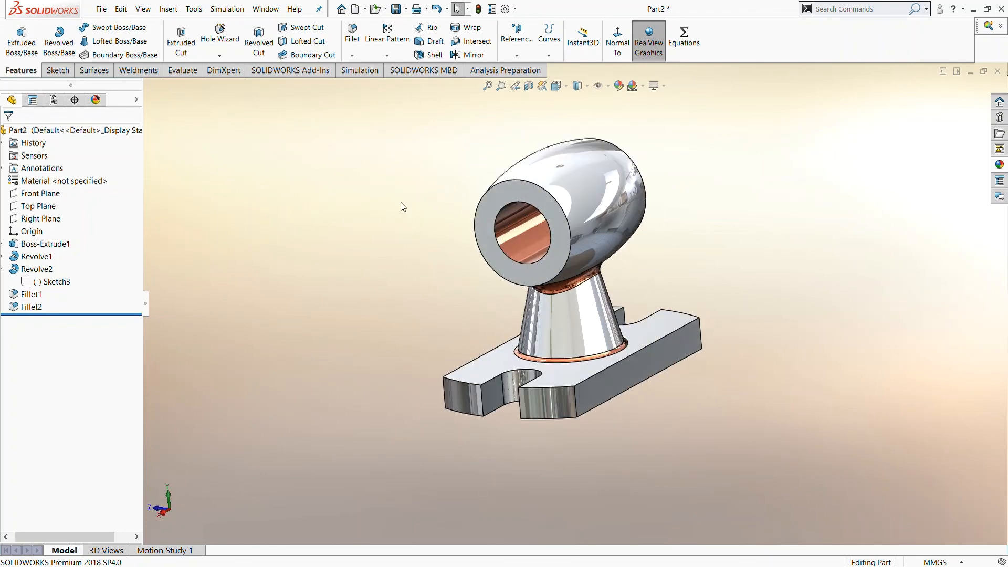
click(145, 303)
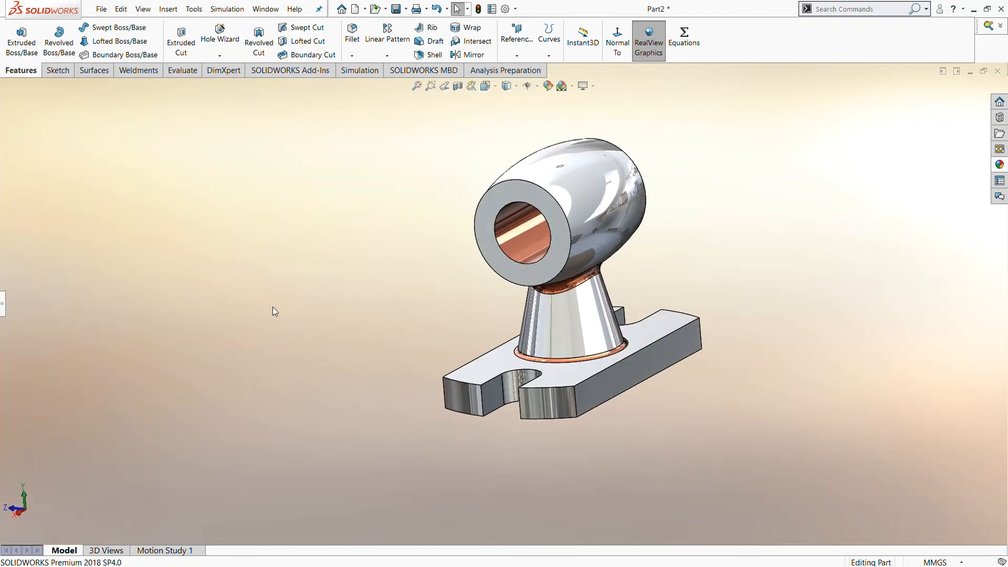
key(ctrl+space)
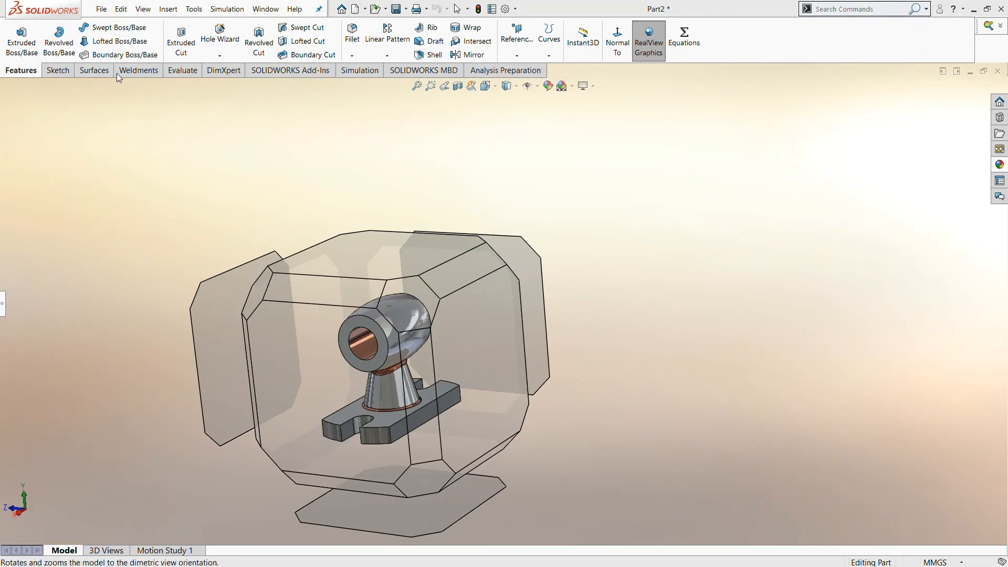
click(499, 294)
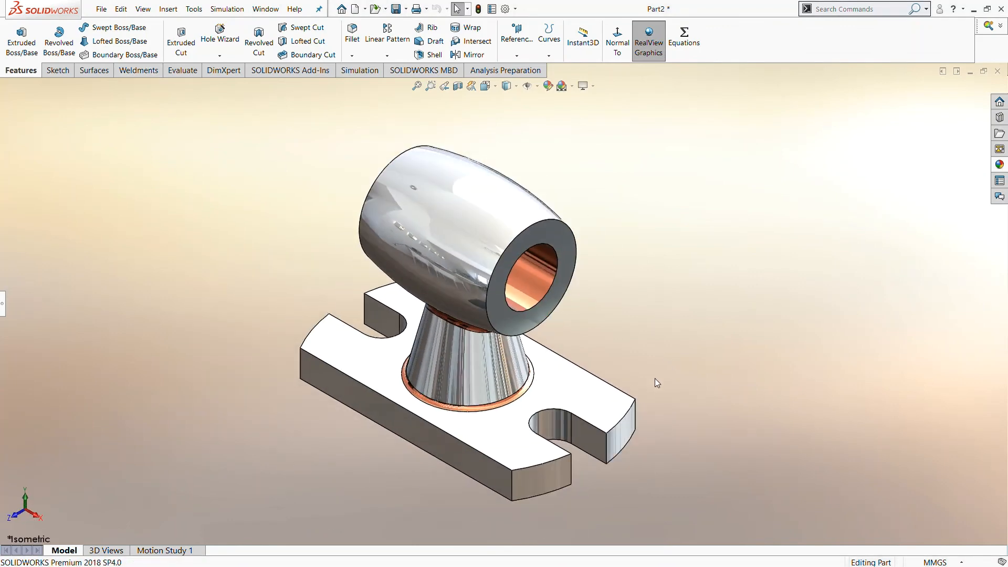